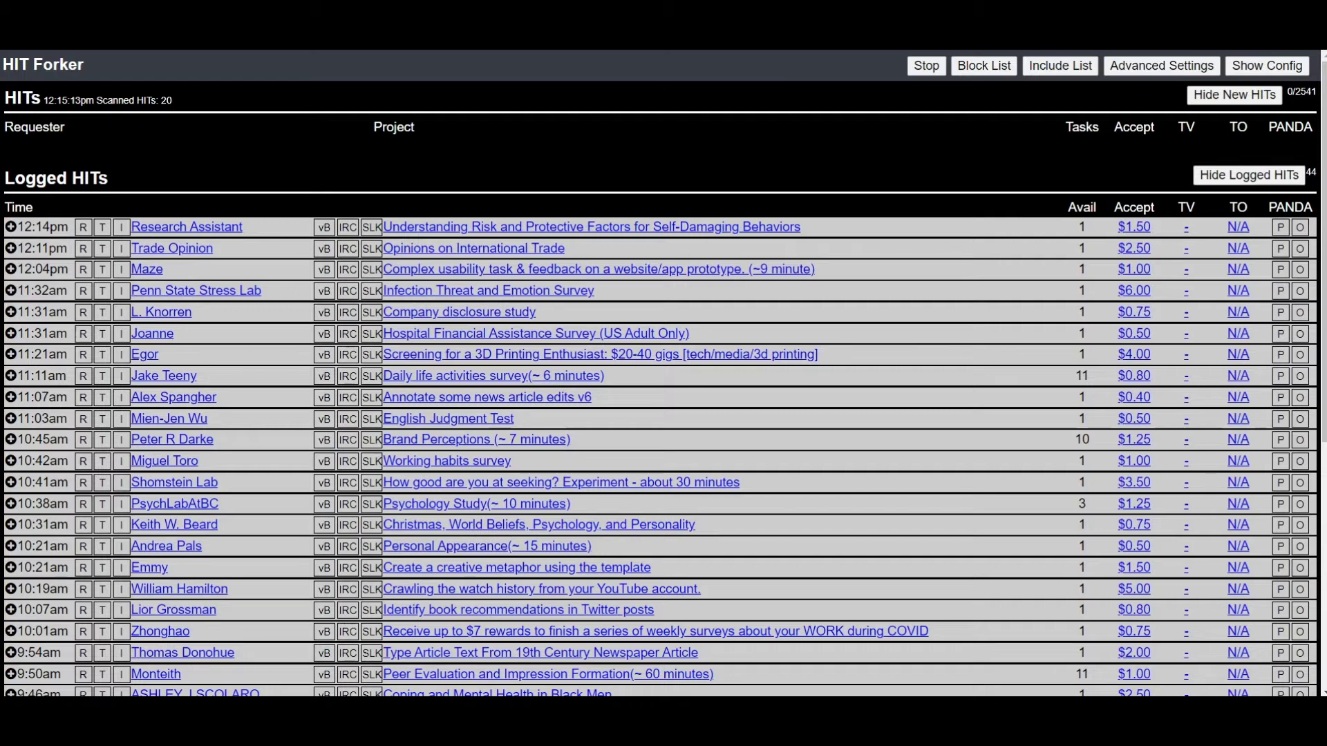
Leave the HIT Forker page for the Google tab.
key(ctrl+Tab)
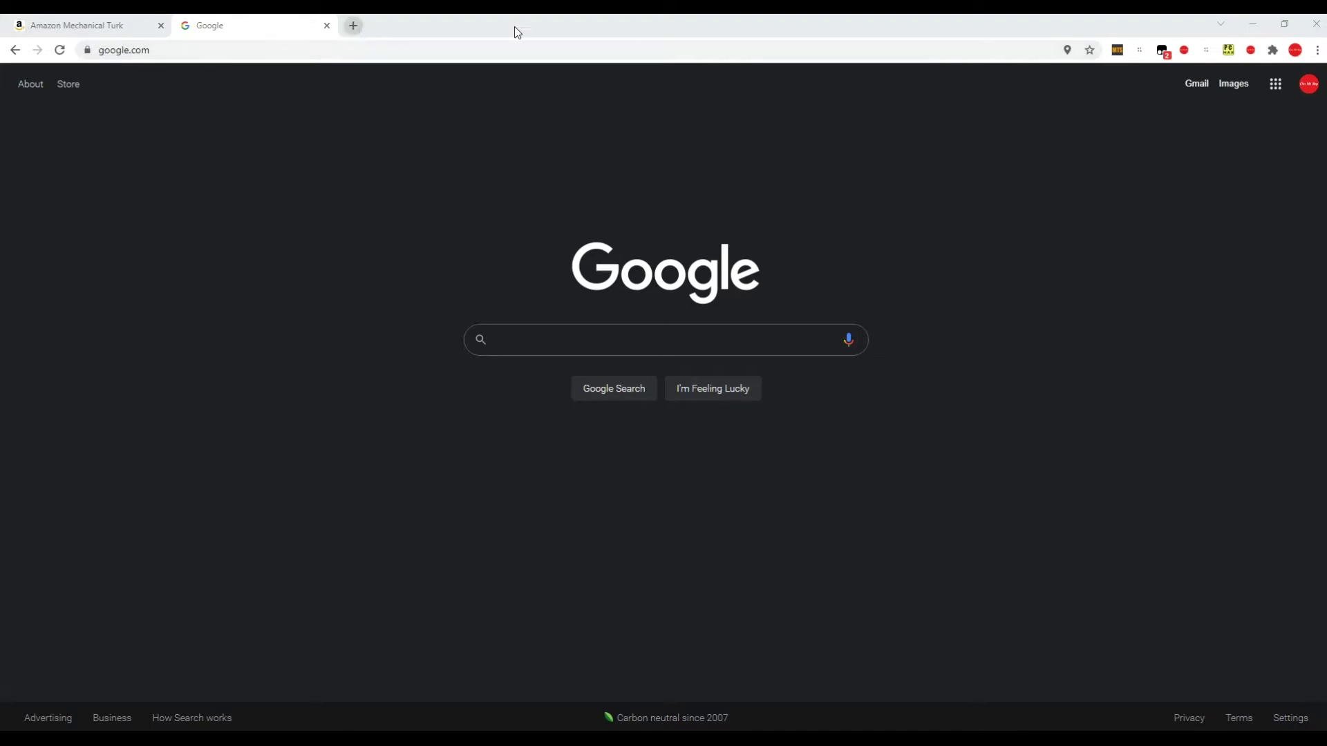
Start PandaCrazy from the extension icon so its main page opens, then return to Google.
click(1229, 51)
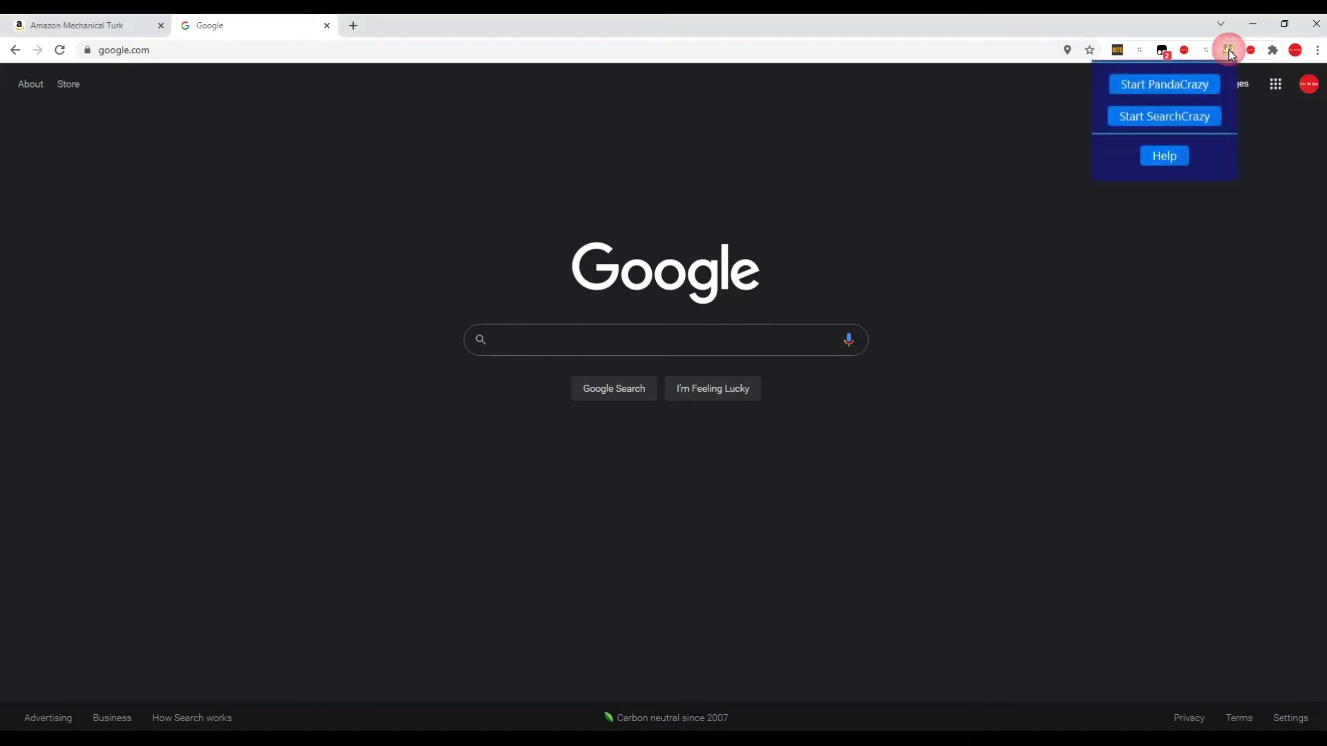
click(1142, 86)
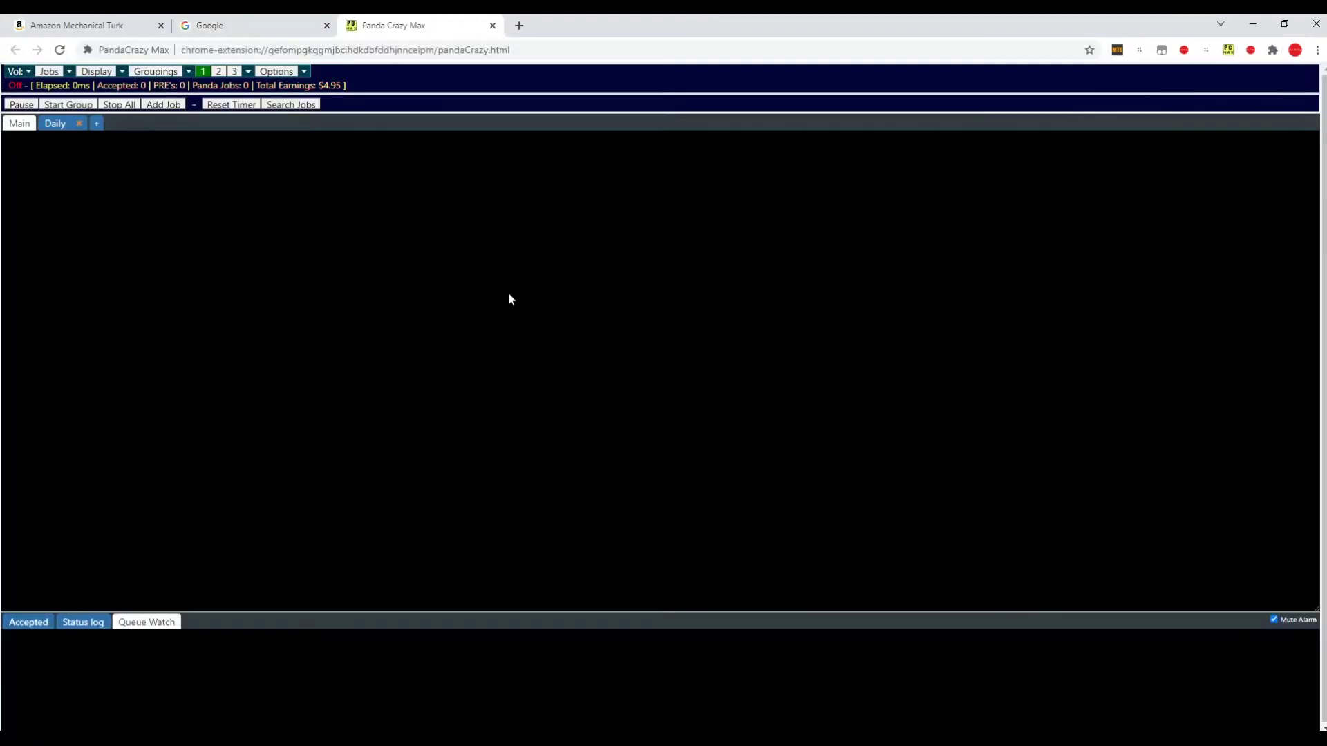
click(249, 33)
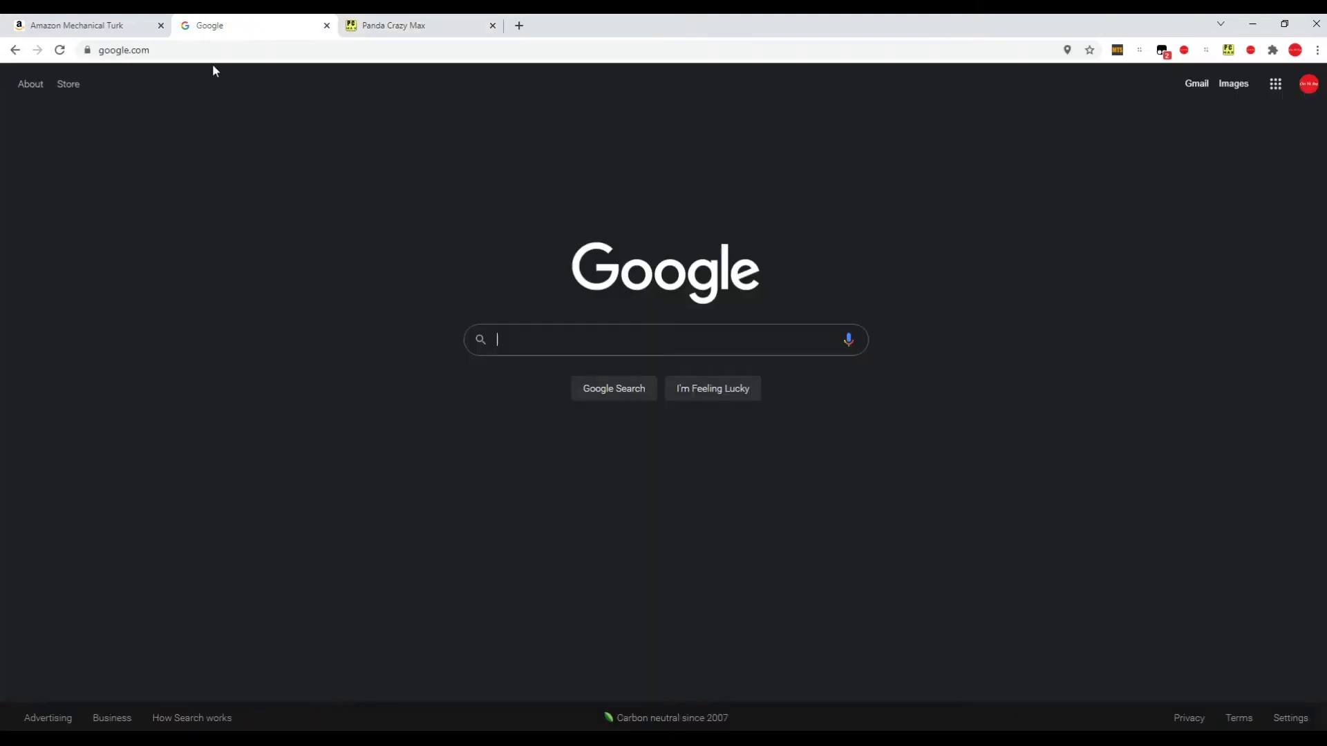
Load HIT Forker from the pasted URL and send the Collect Review Metadata HIT to Panda Crazy Max.
right_click(201, 49)
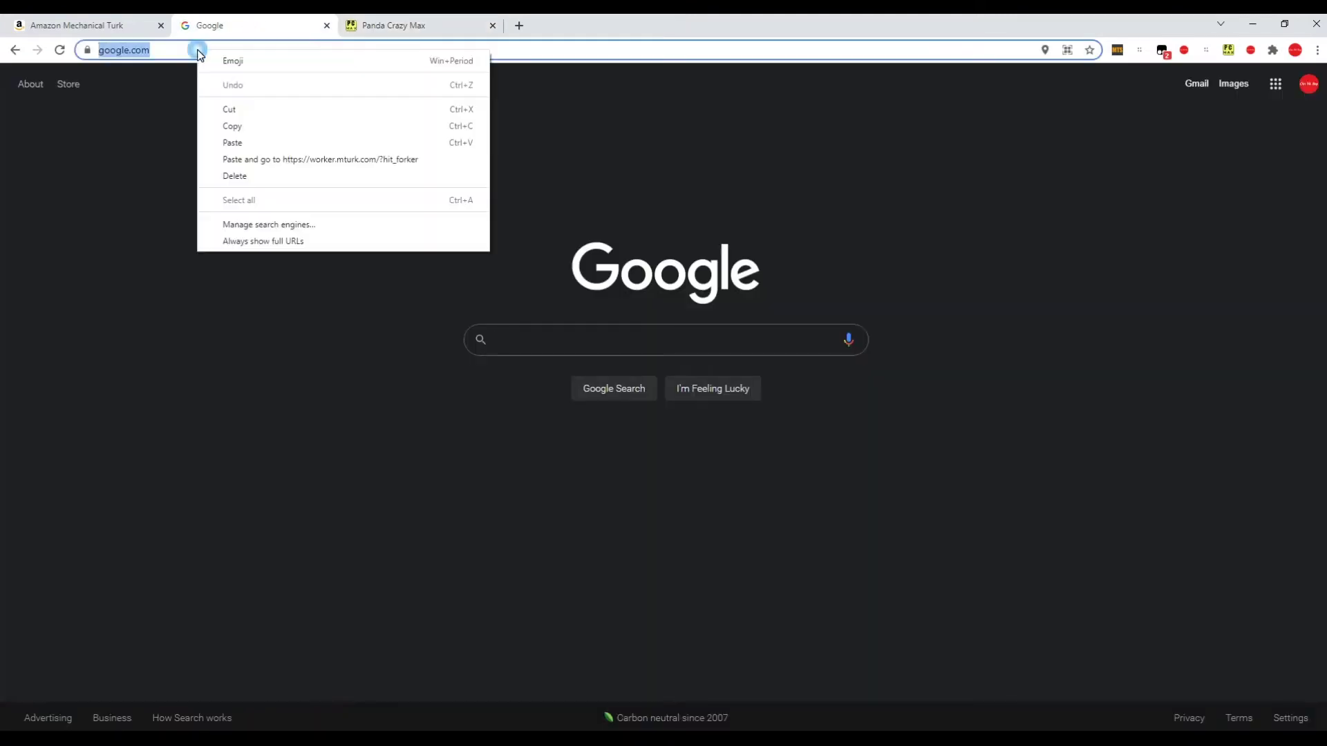
click(245, 140)
key(Return)
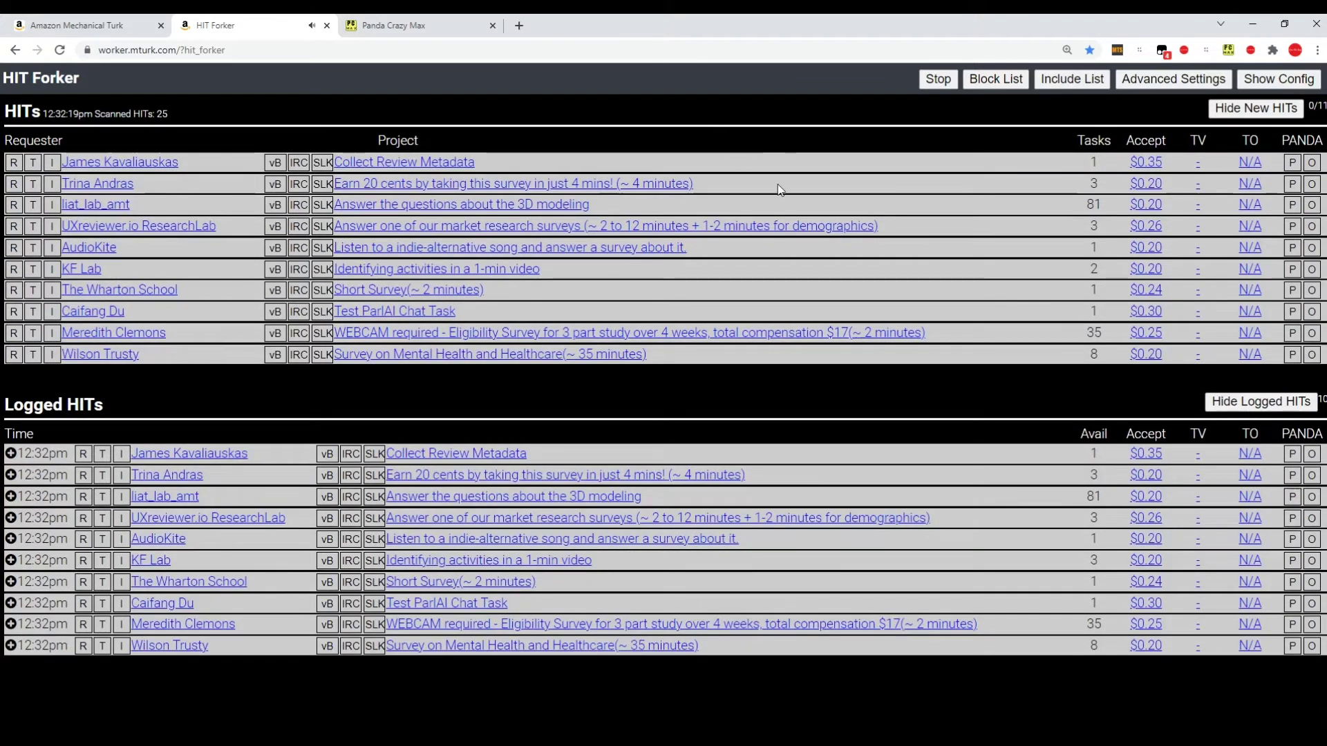
click(1312, 163)
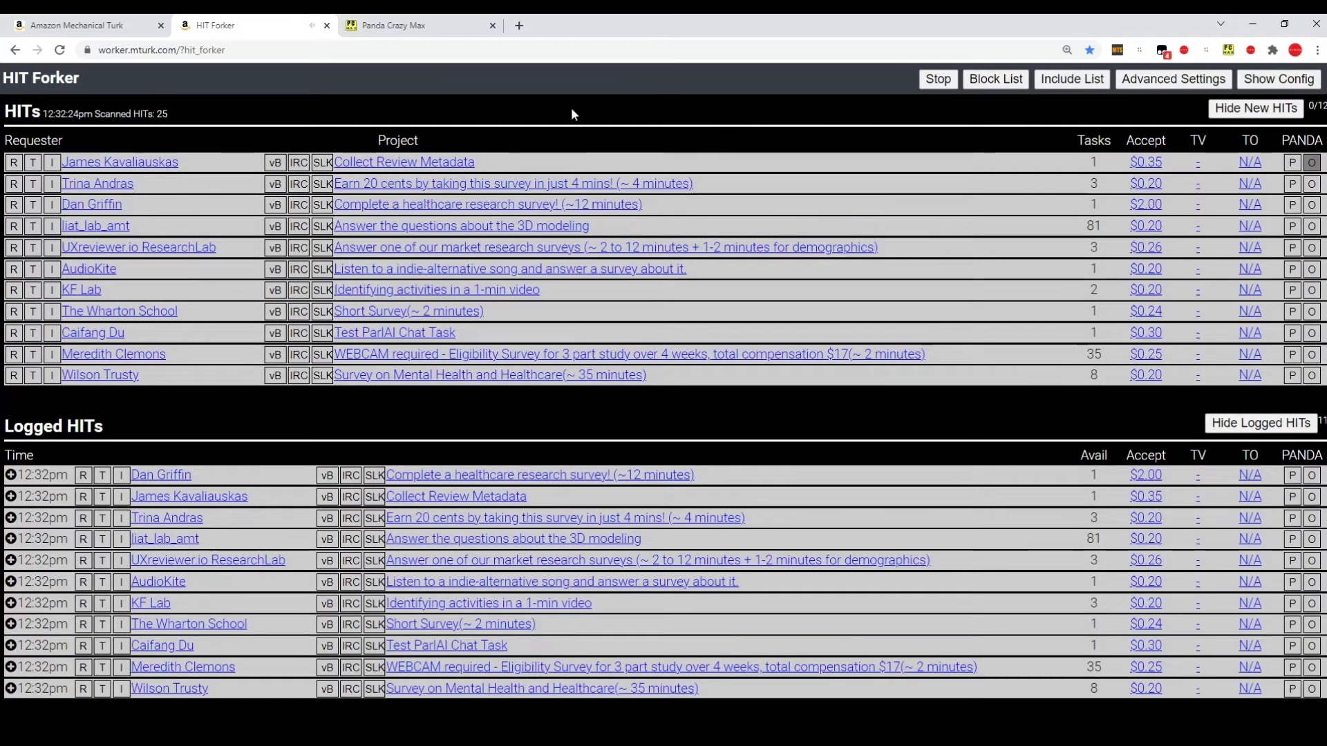
click(402, 29)
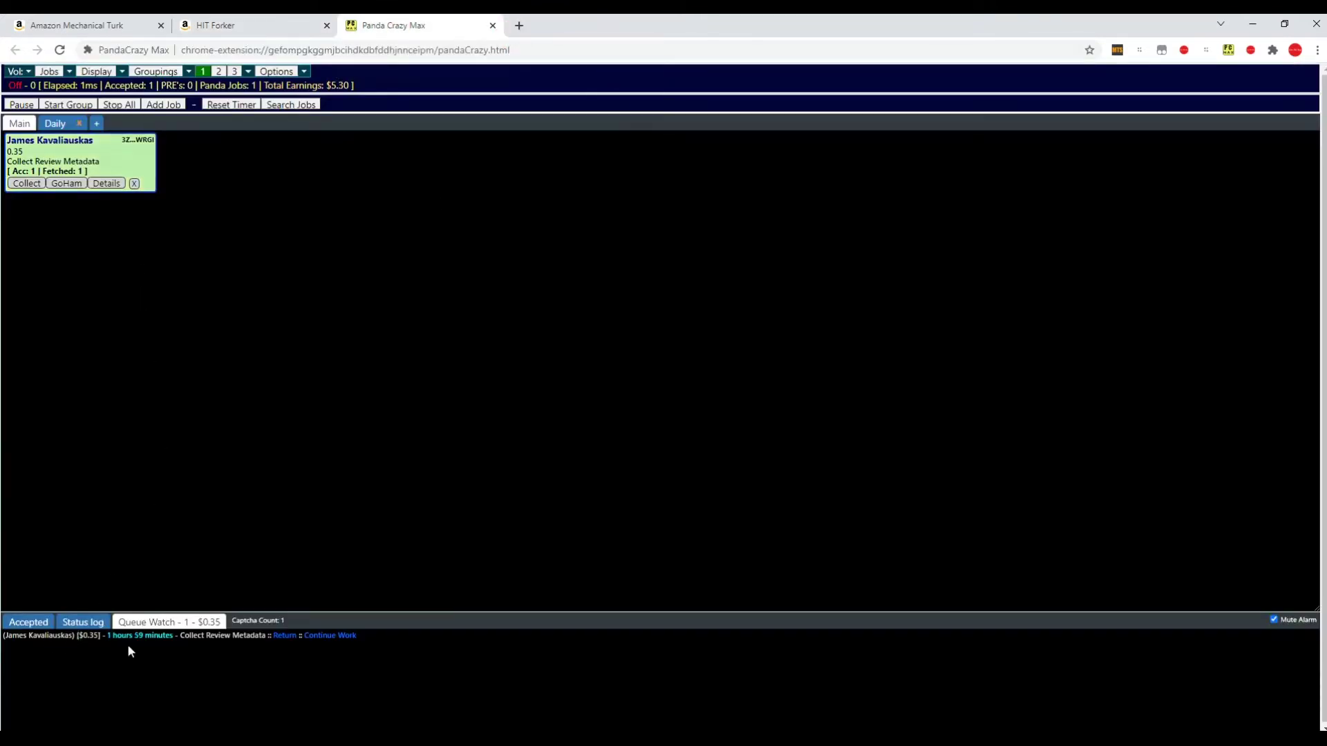
Detach Panda Crazy Max into its own narrow window at the top right.
click(1284, 25)
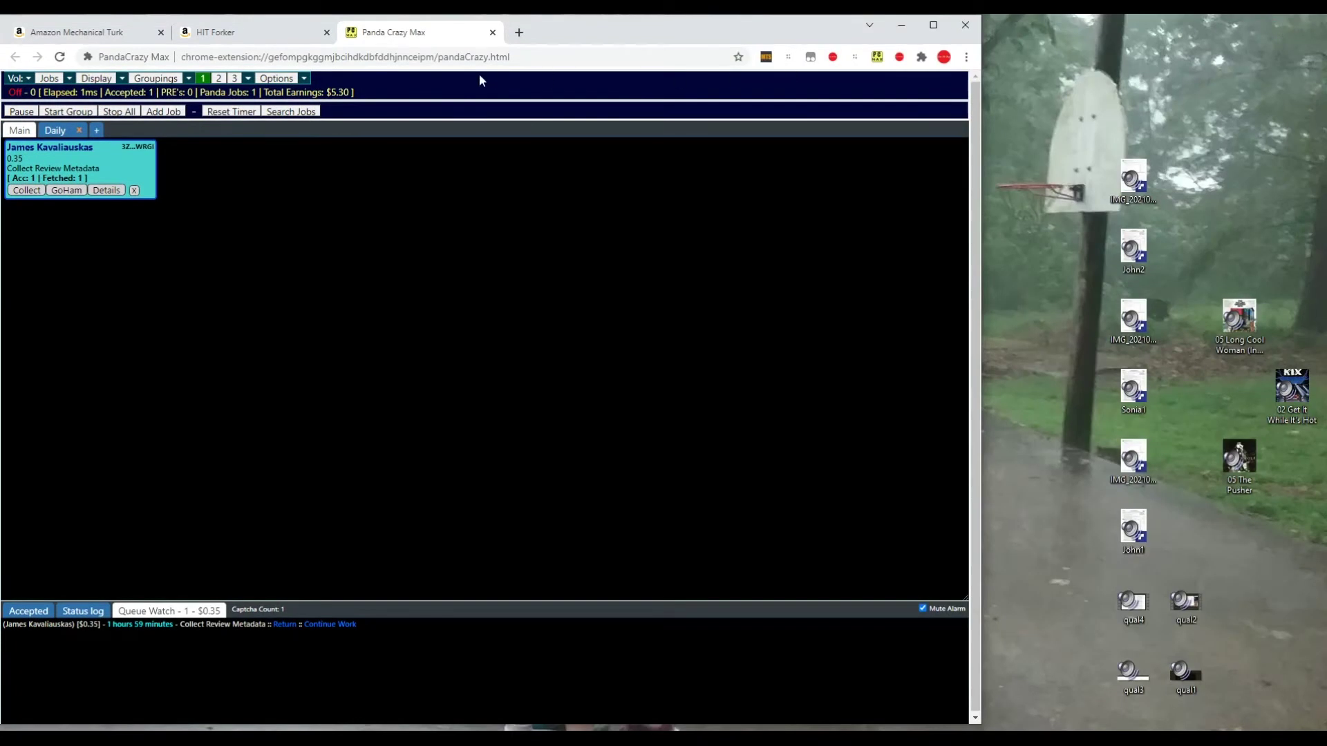
drag(392, 36, 695, 115)
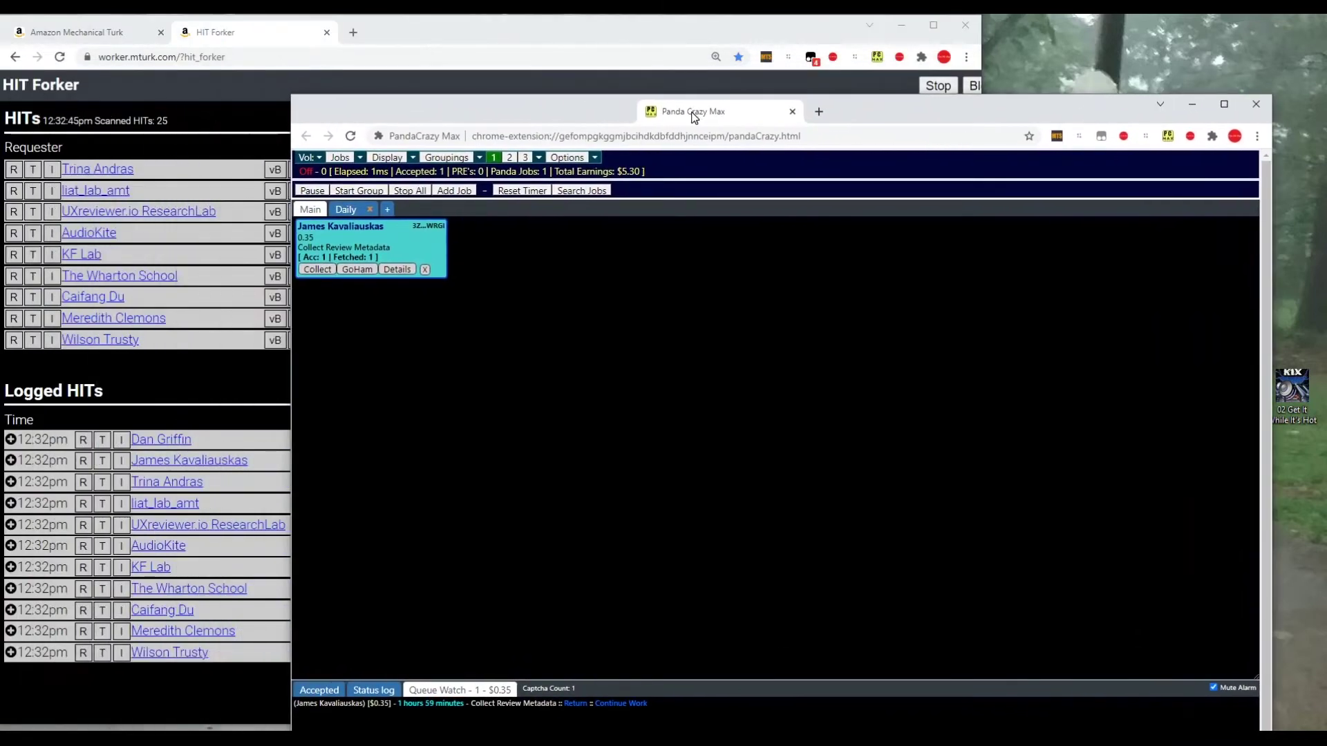
drag(925, 113, 987, 33)
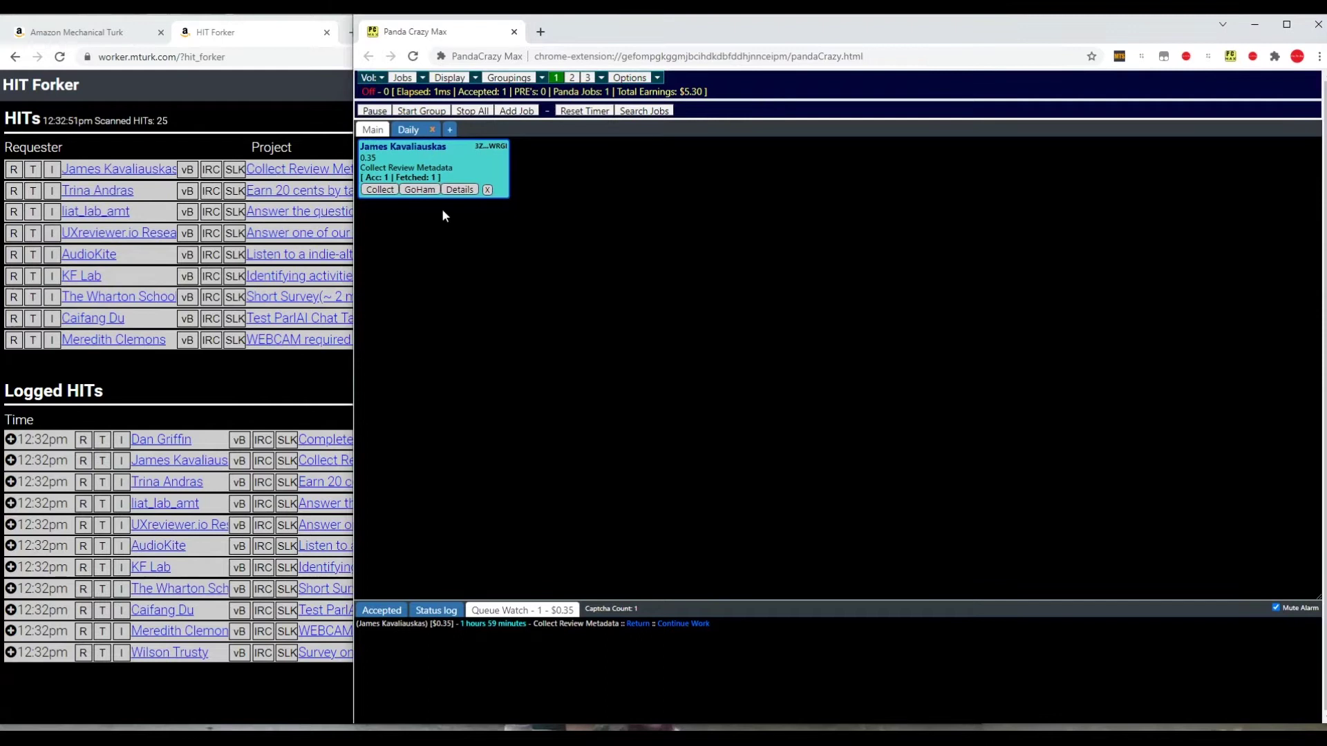
drag(359, 322, 1146, 308)
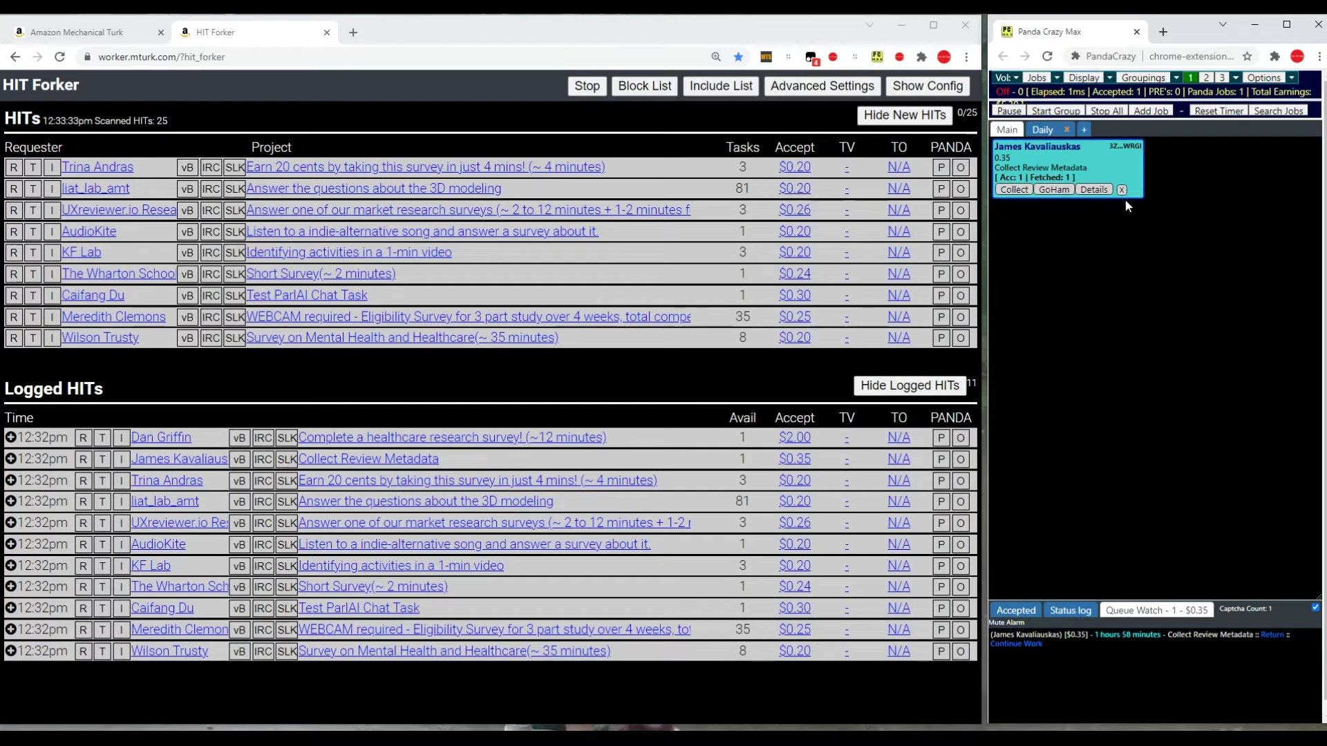
Send the $0.20 3D modeling HIT from HIT Forker to Panda Crazy Max.
click(962, 191)
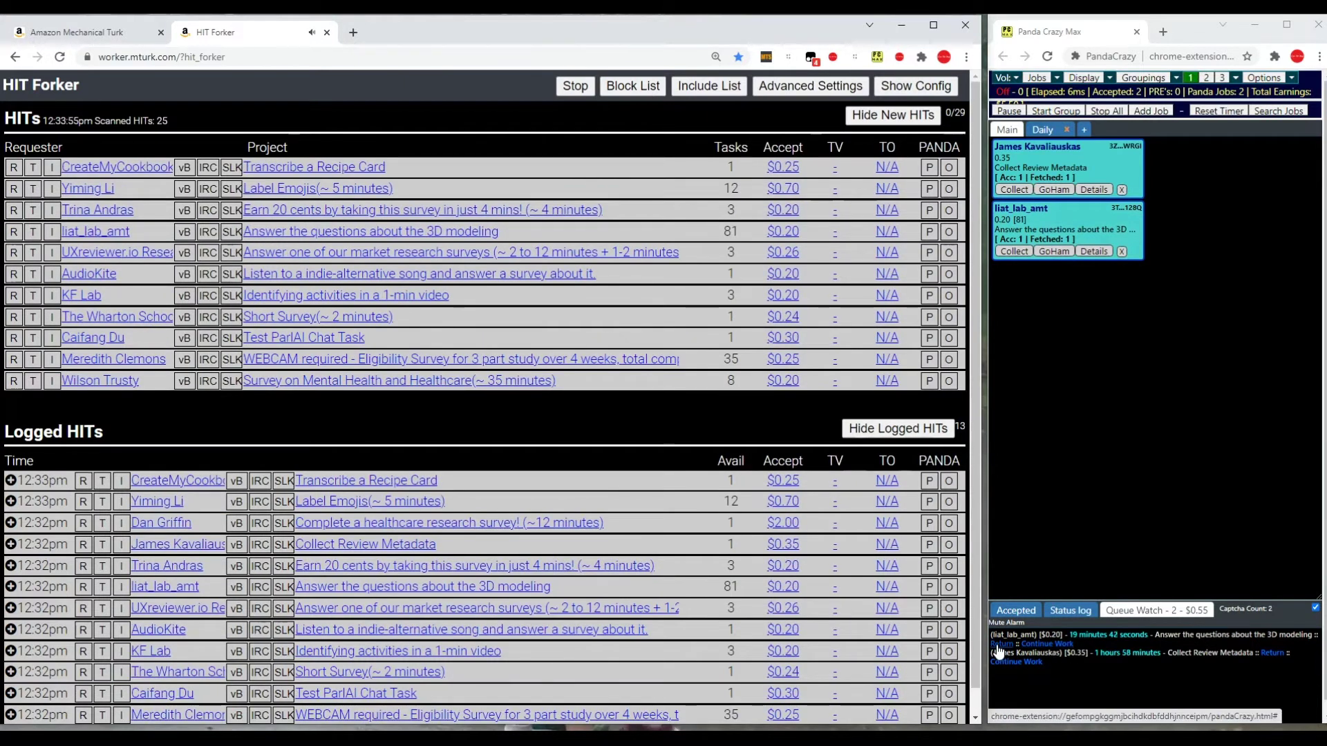
Open the accepted 3D modeling HIT in a widened window to read it, then close it.
click(1053, 645)
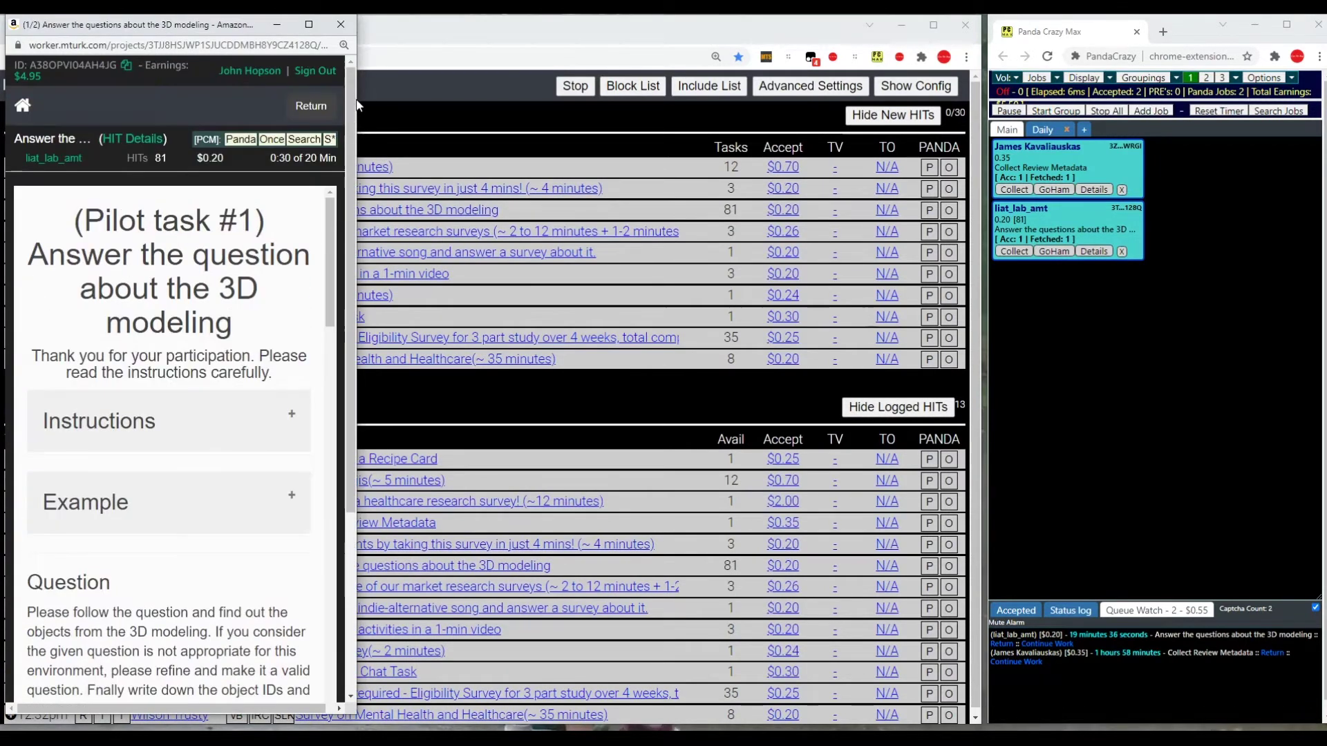
drag(357, 105, 1002, 111)
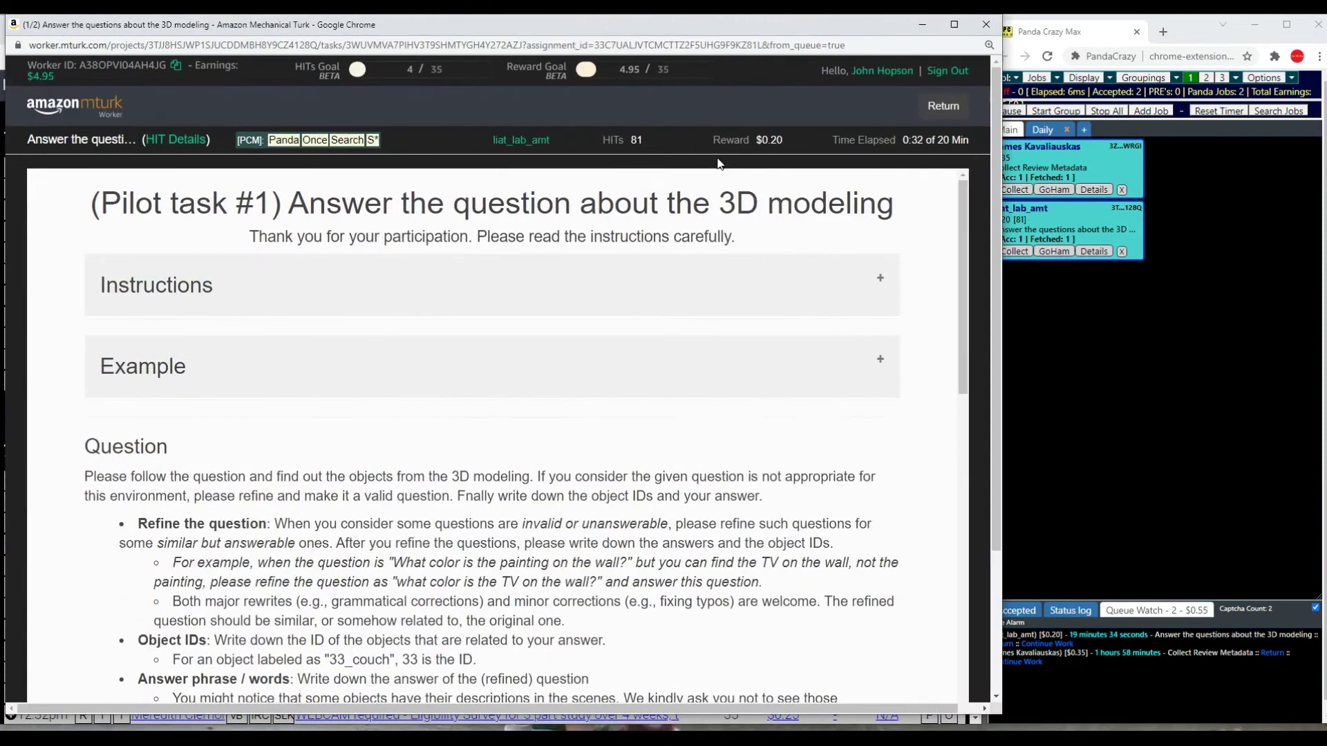
click(985, 27)
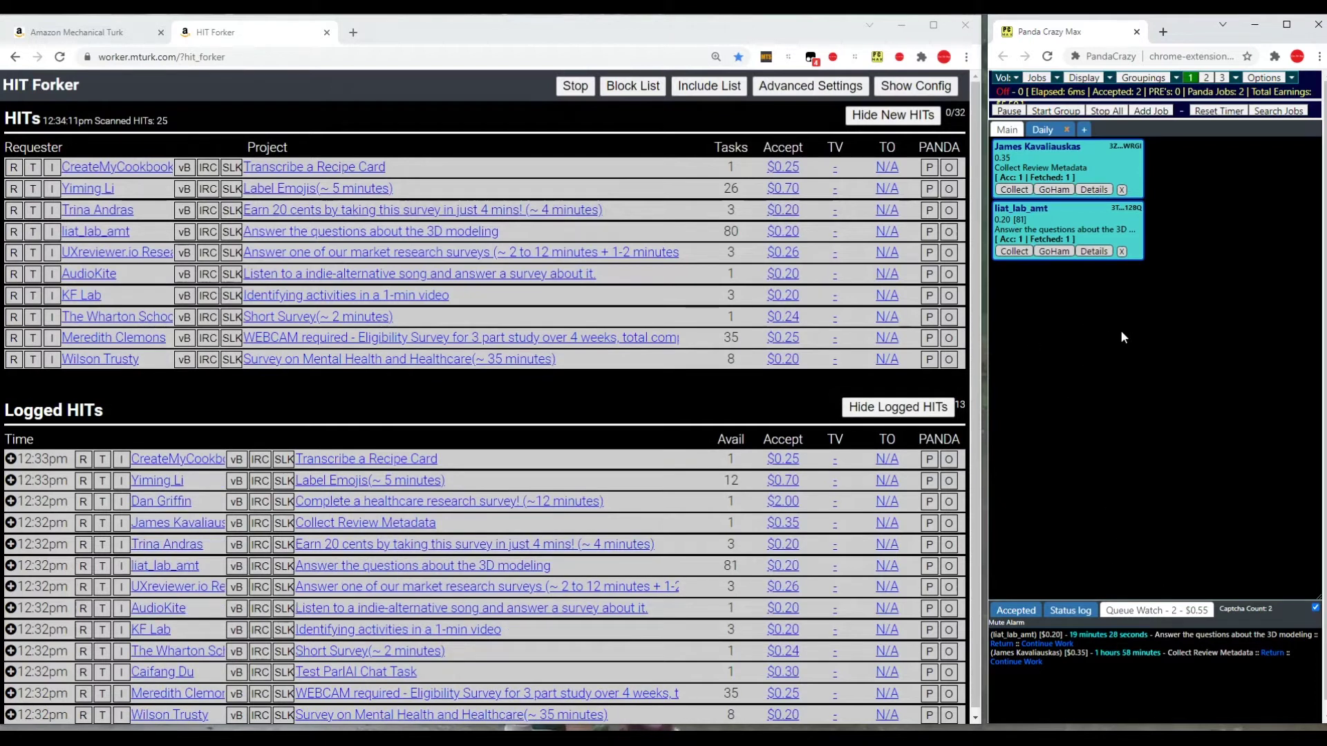
Return the 3D modeling and Collect Review Metadata HITs, confirming each.
click(1001, 643)
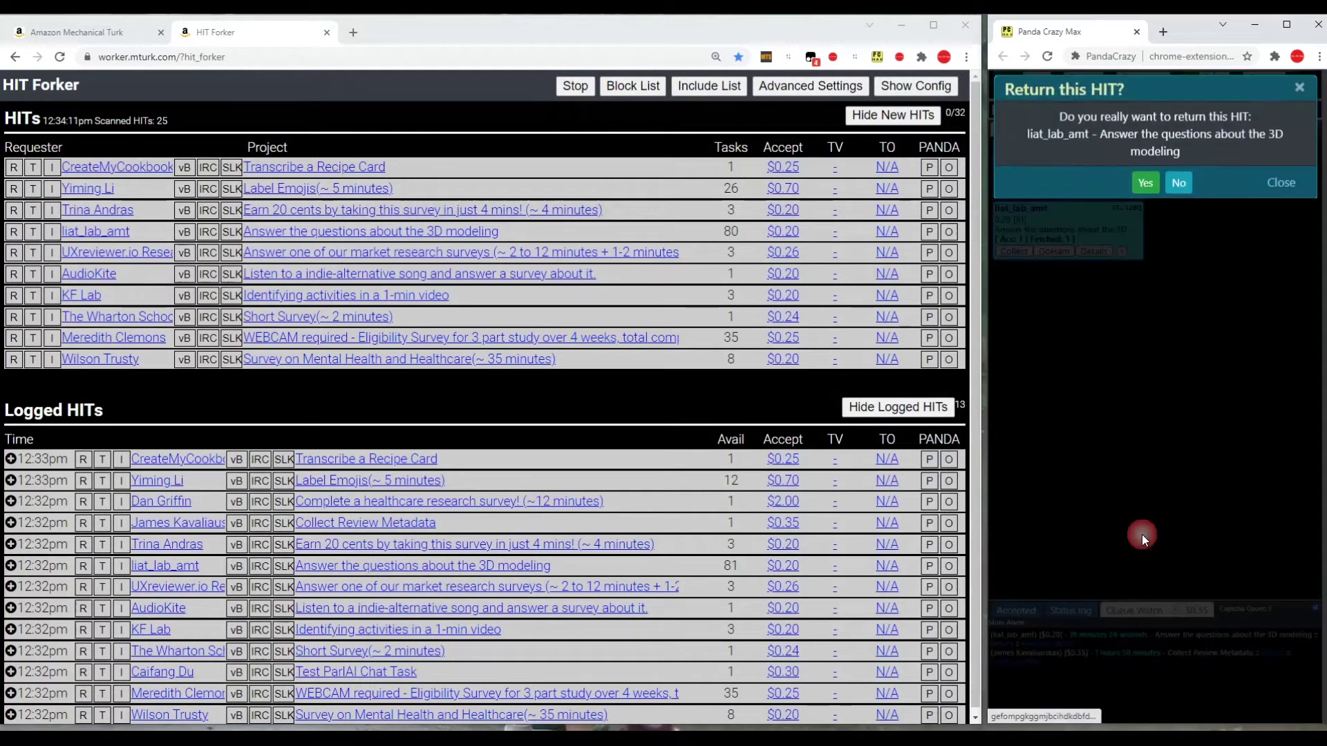
click(1150, 191)
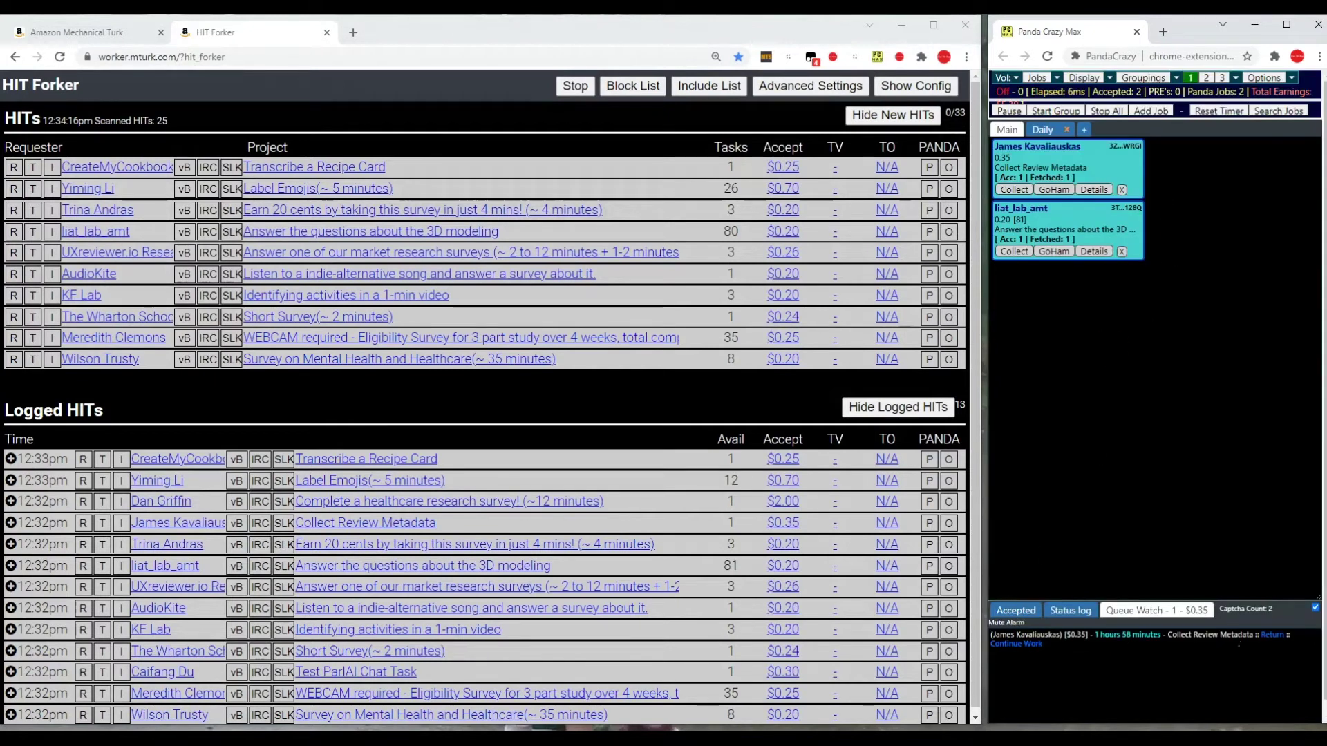
click(1272, 635)
click(1146, 172)
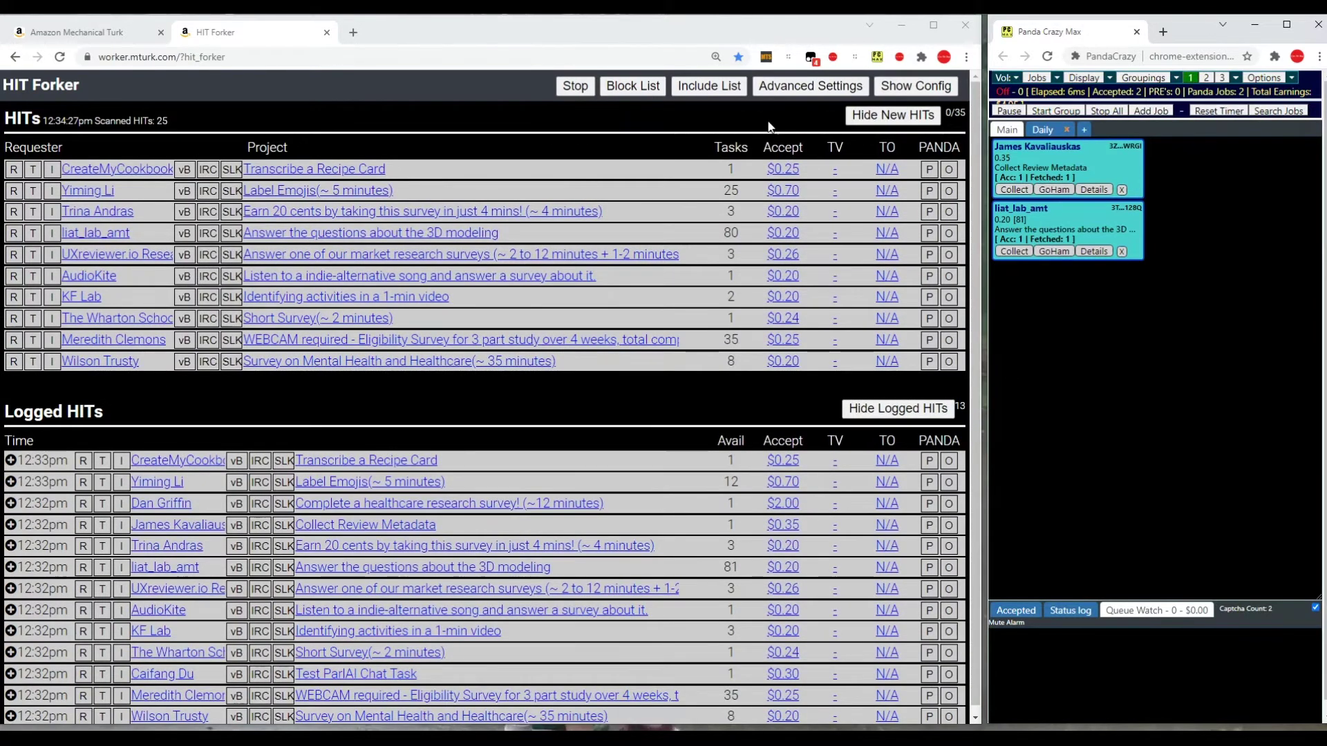
Raise HIT Forker's minimum reward filter to 0.4 and hide the scan settings.
click(920, 88)
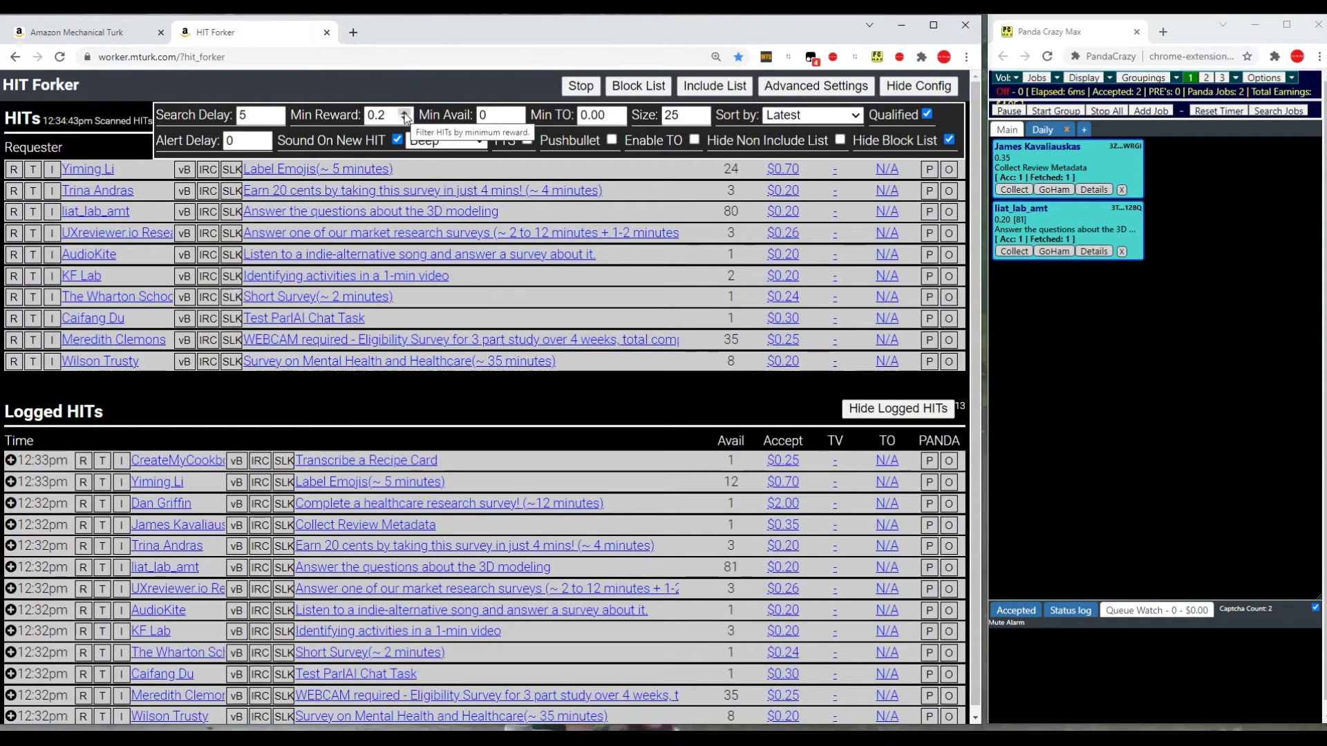
click(406, 112)
click(406, 112)
click(406, 112)
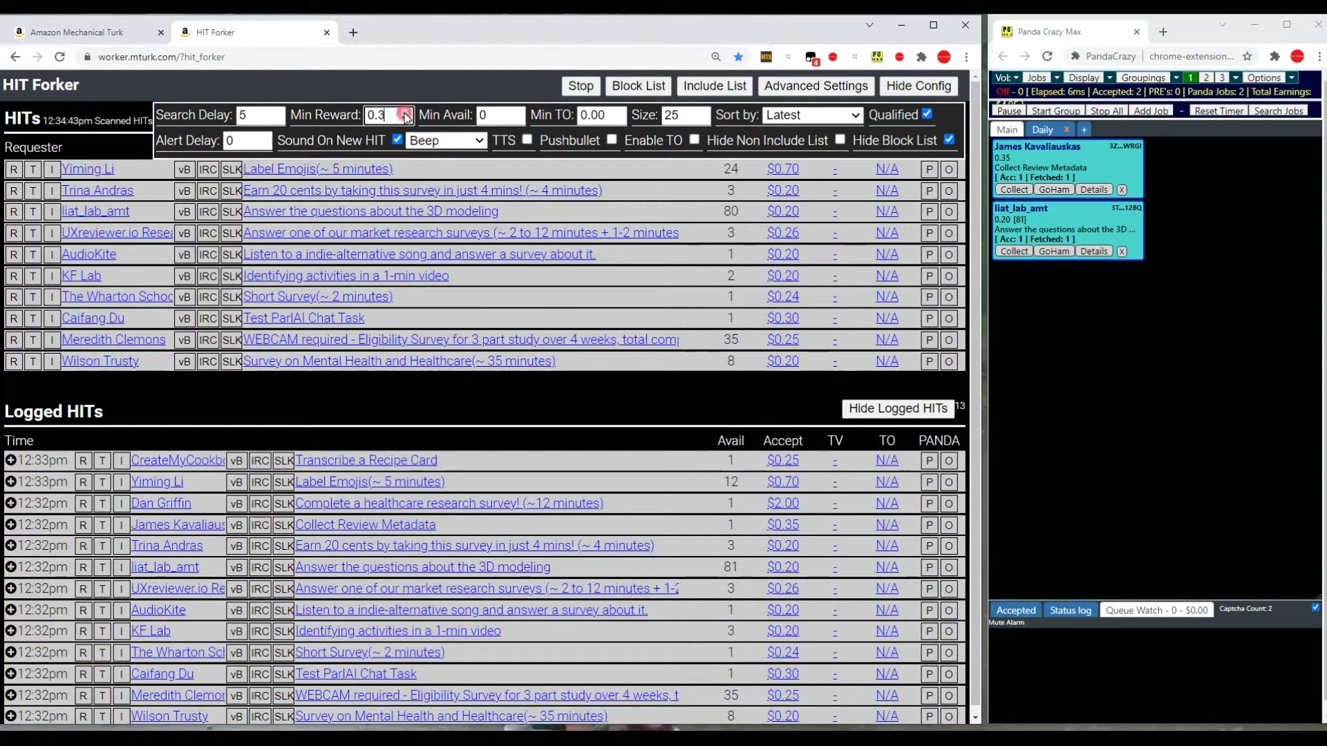
click(406, 112)
key(ctrl+a)
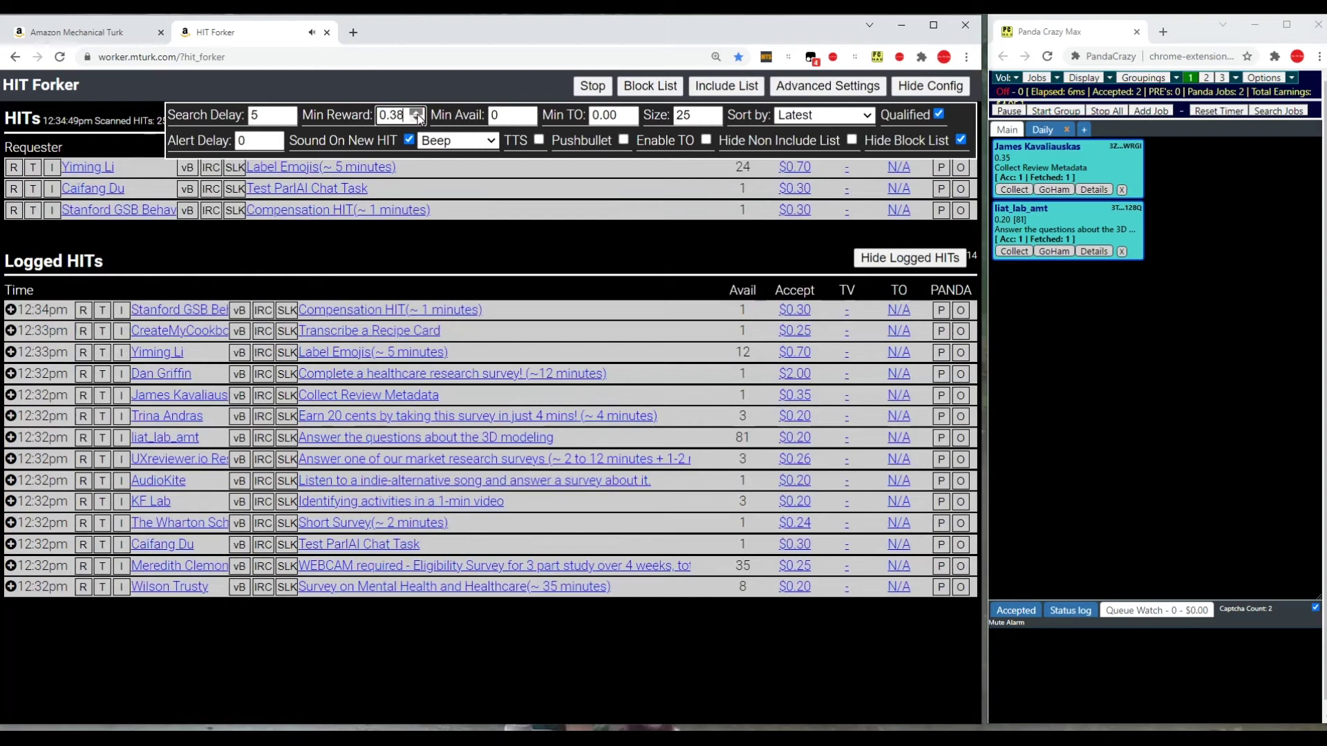
click(416, 112)
click(417, 112)
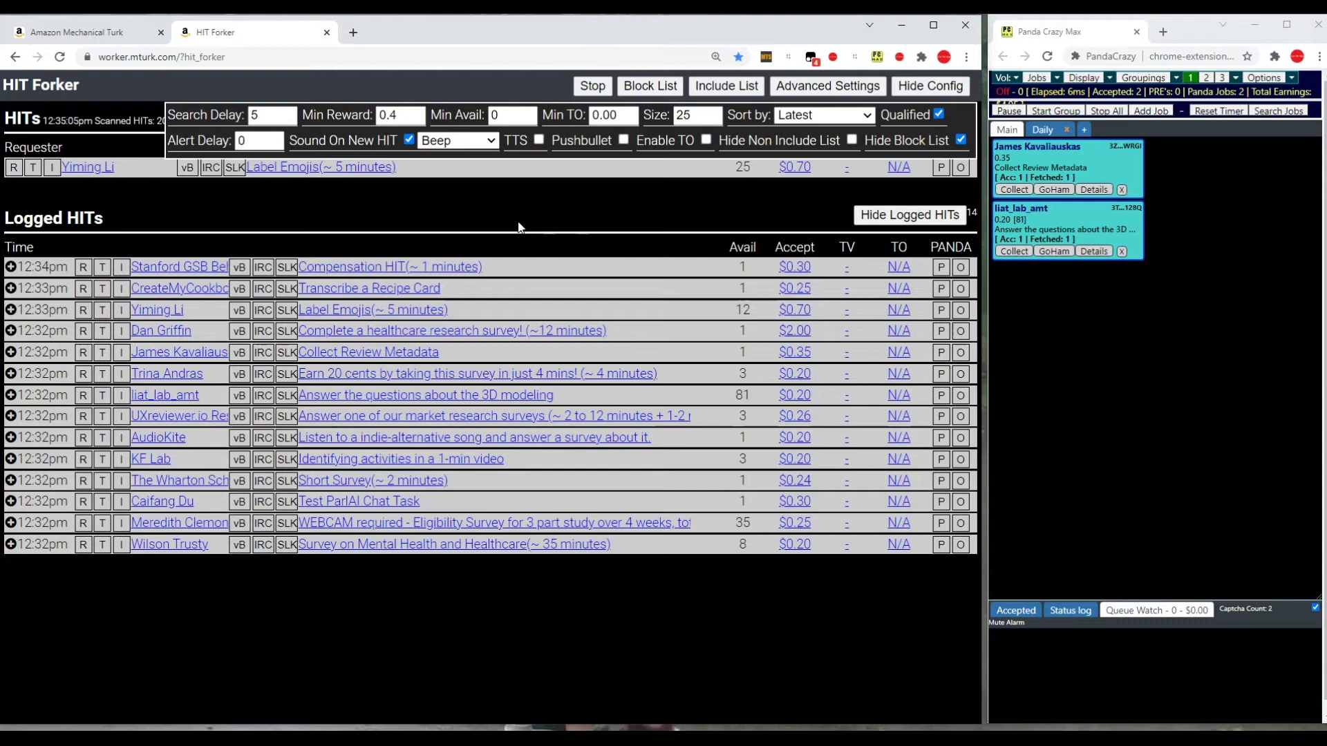
click(928, 86)
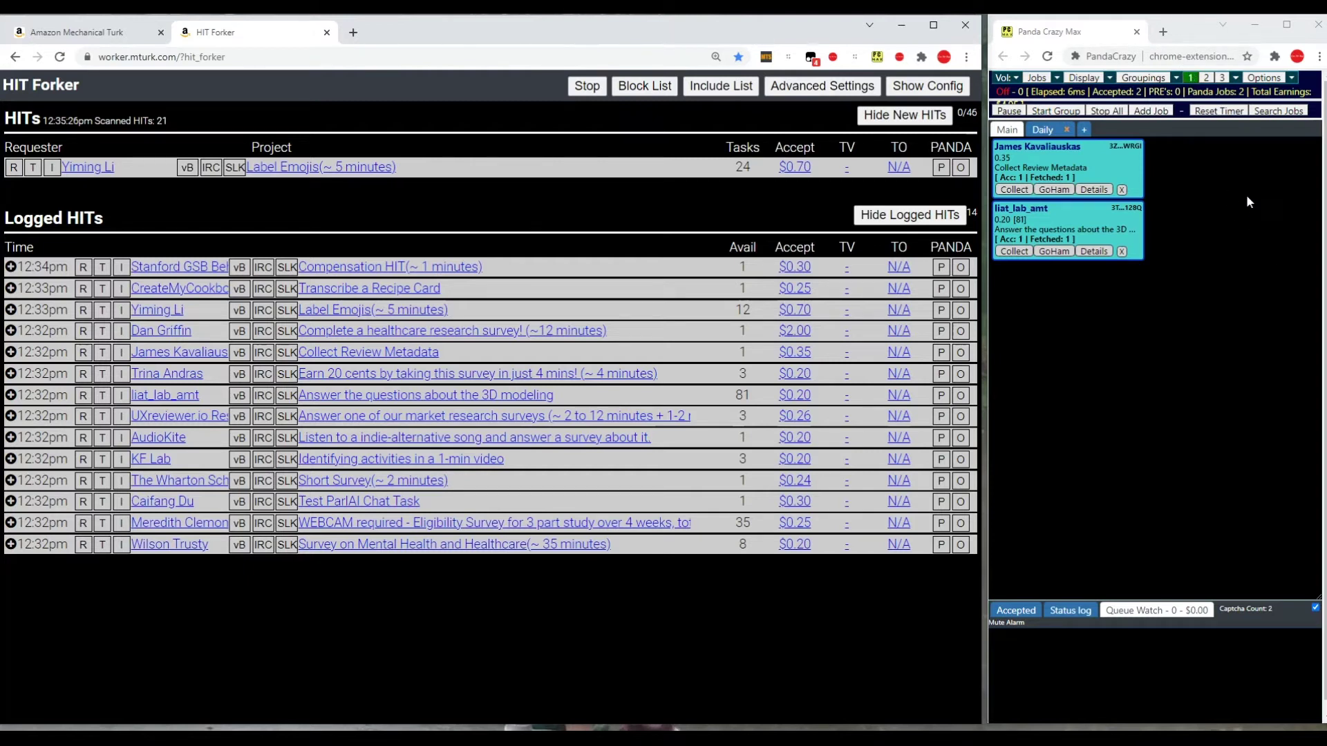
Switch Panda Crazy Max to timer 2 and add the $0.70 Label Emojis HIT as a job.
click(1209, 80)
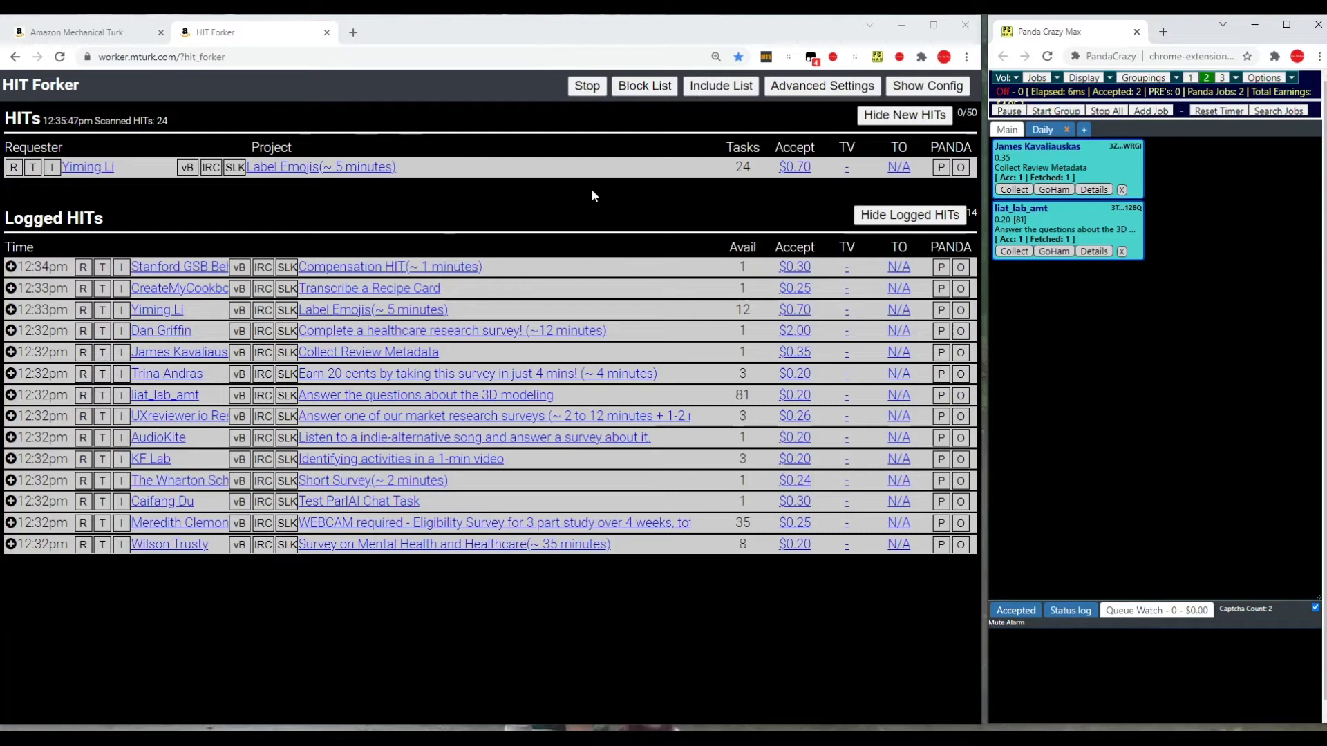
click(961, 168)
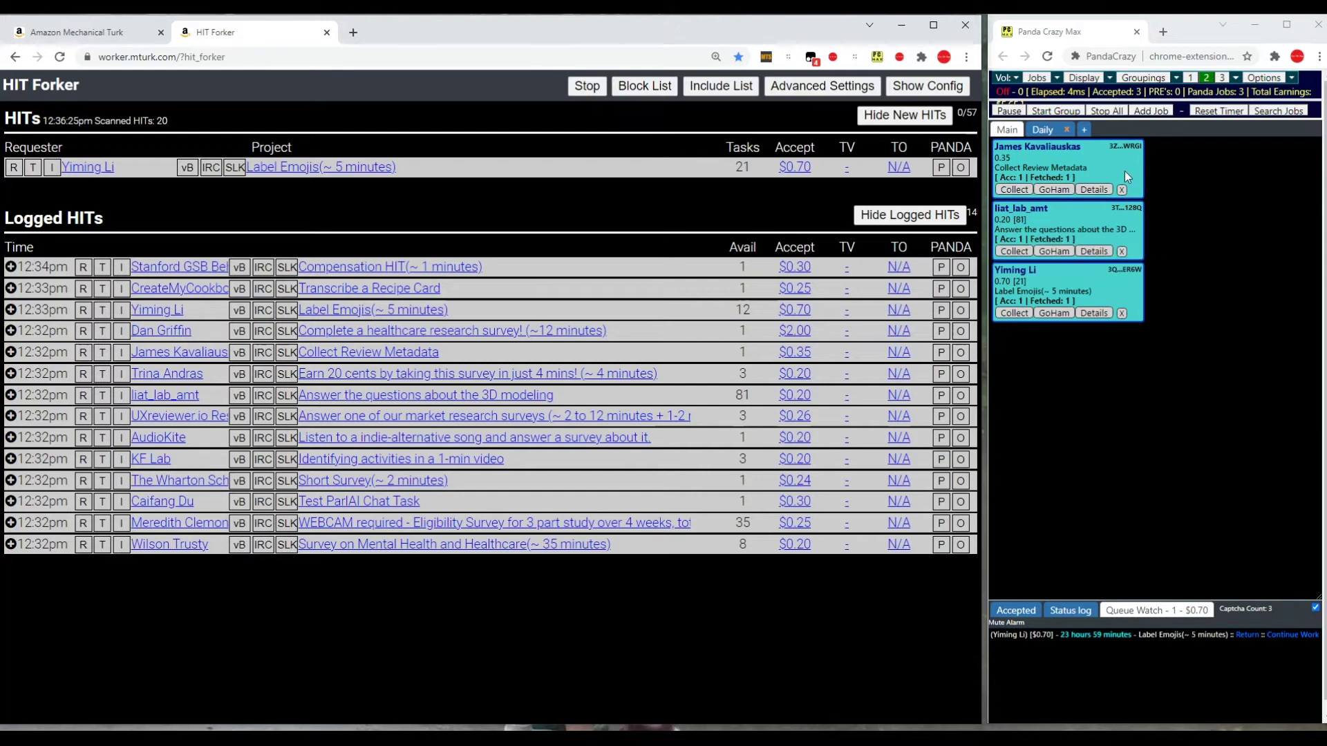
Remove the Collect Review Metadata and 3D modeling question job cards, confirming each deletion.
click(1123, 191)
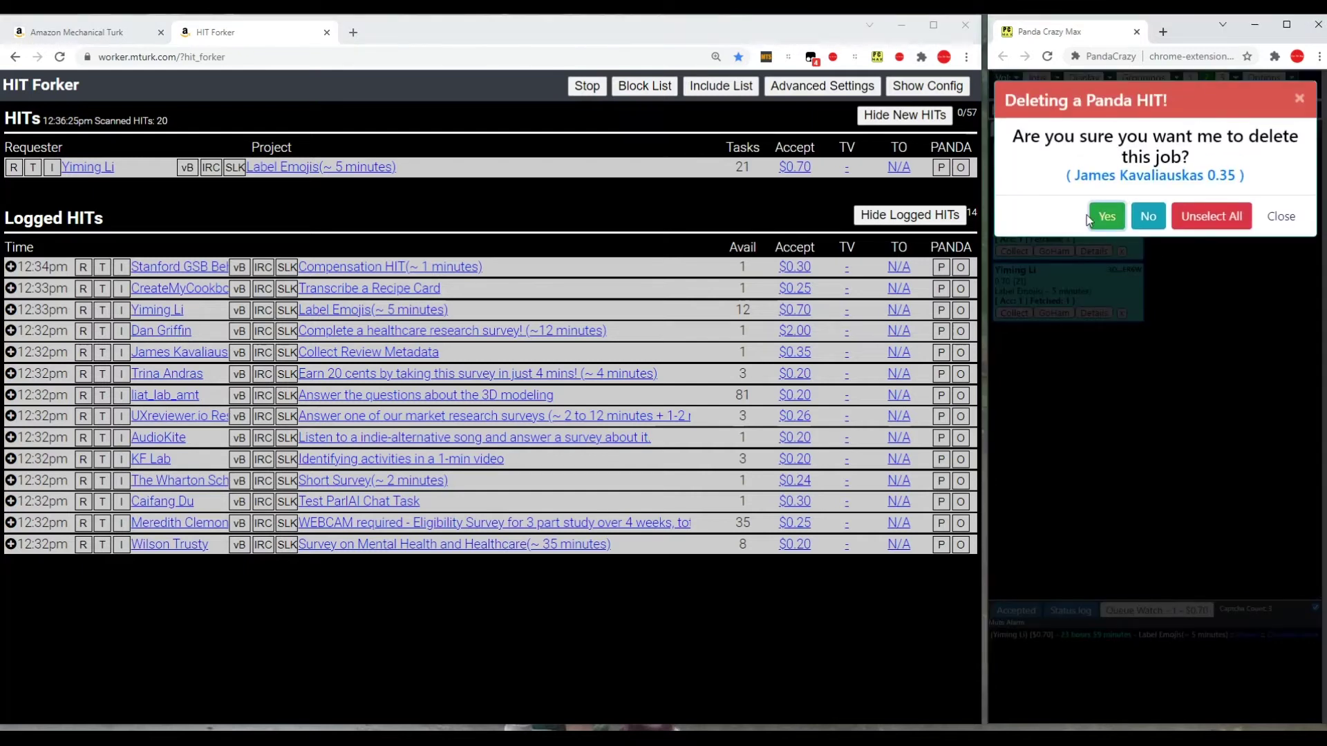
click(1104, 216)
click(1122, 191)
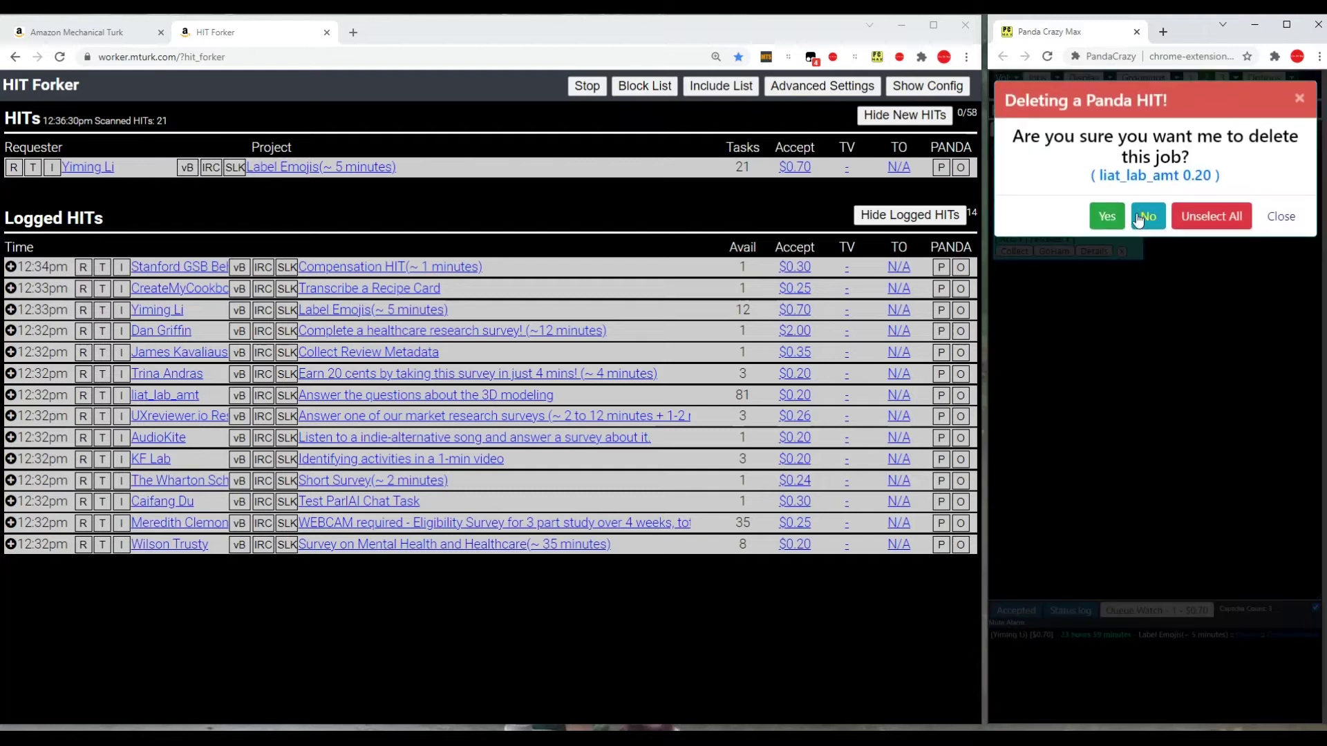
click(1108, 215)
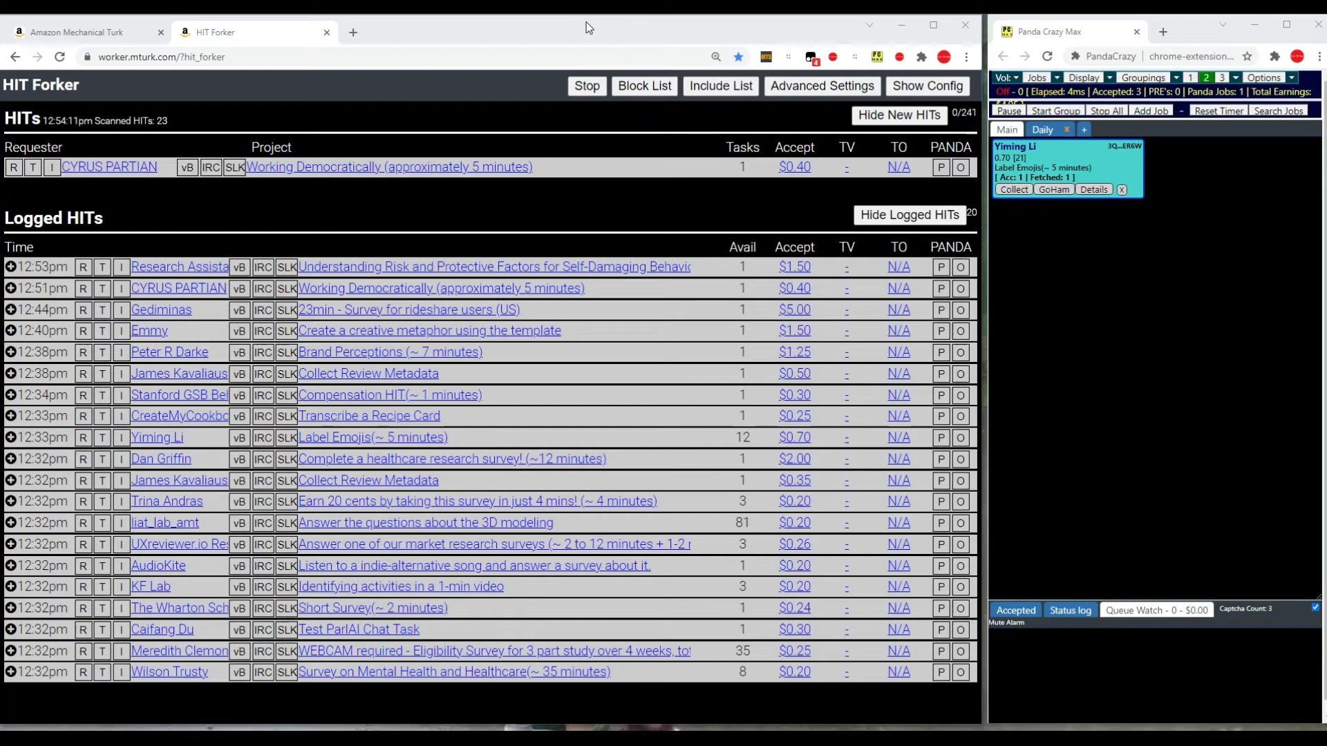
Run Otto's auto-catch until it grabs the $0.50 promo-code and $0.10 survey HITs, then close it.
click(856, 60)
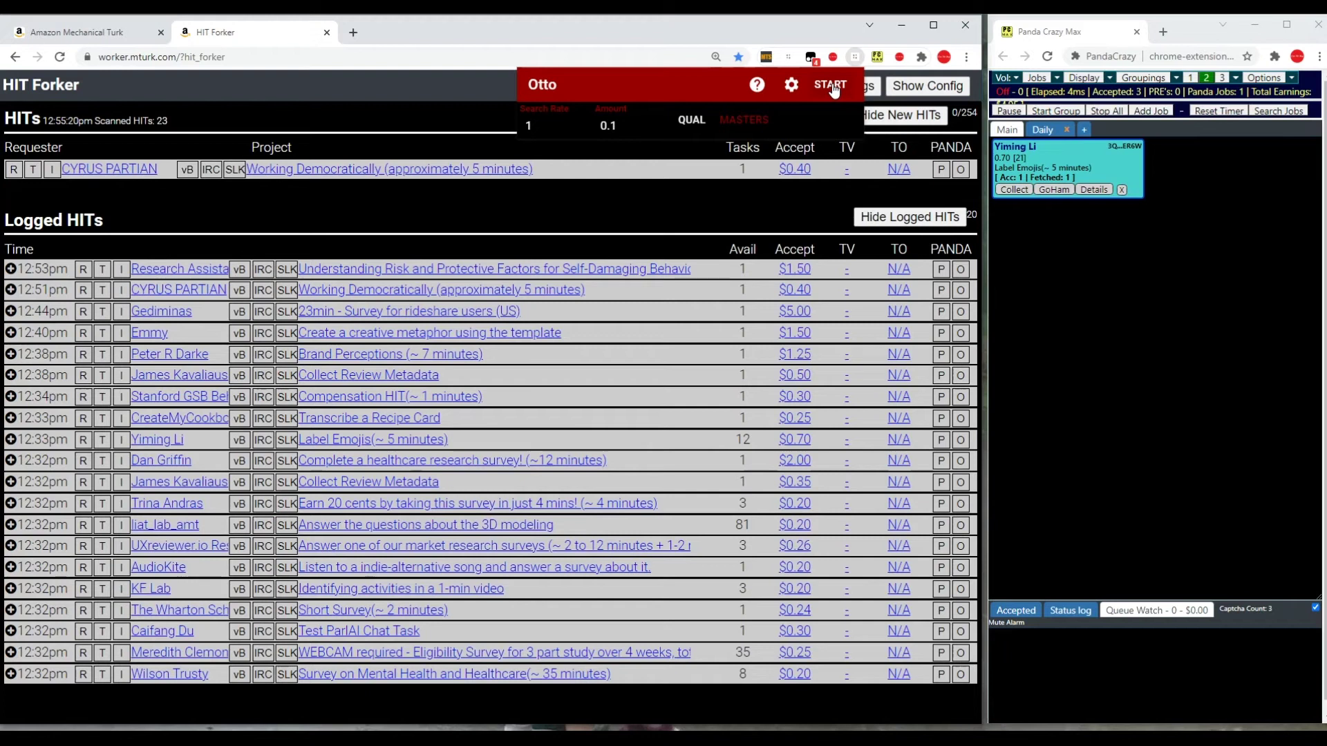
click(832, 85)
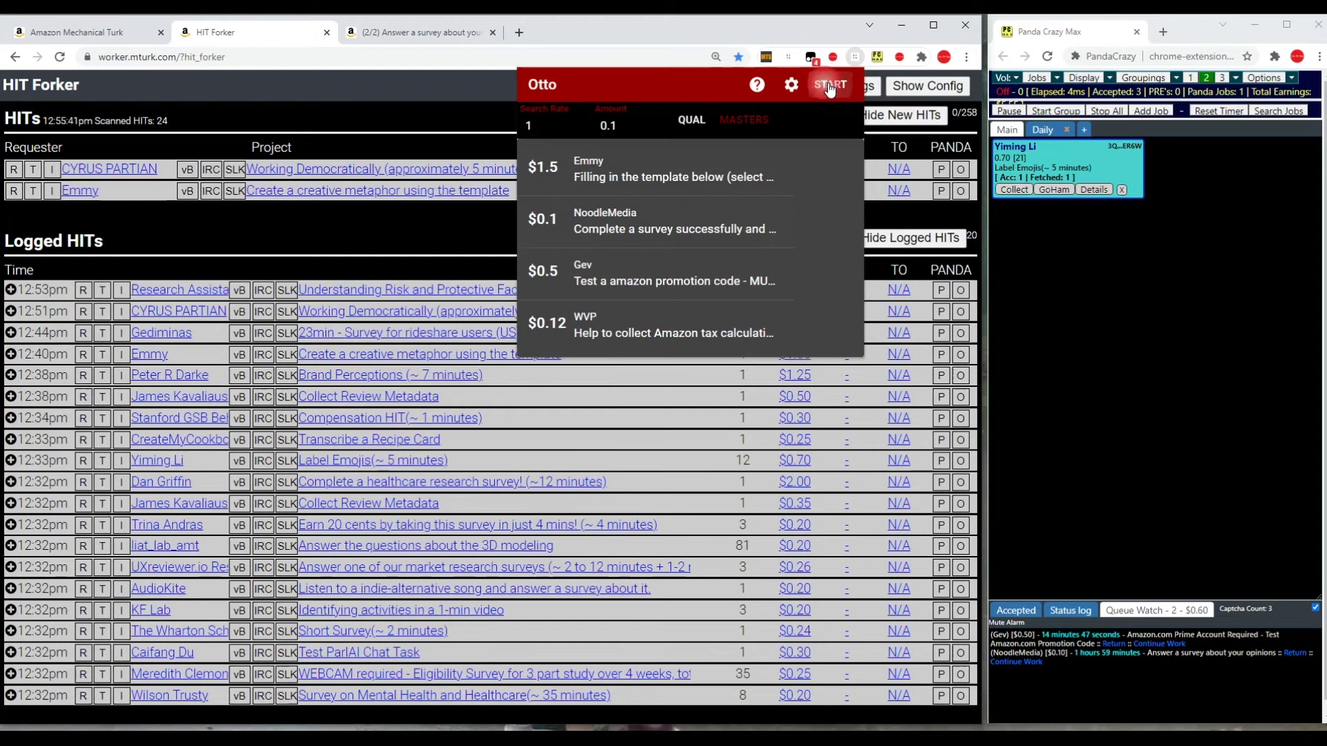
click(830, 87)
click(425, 234)
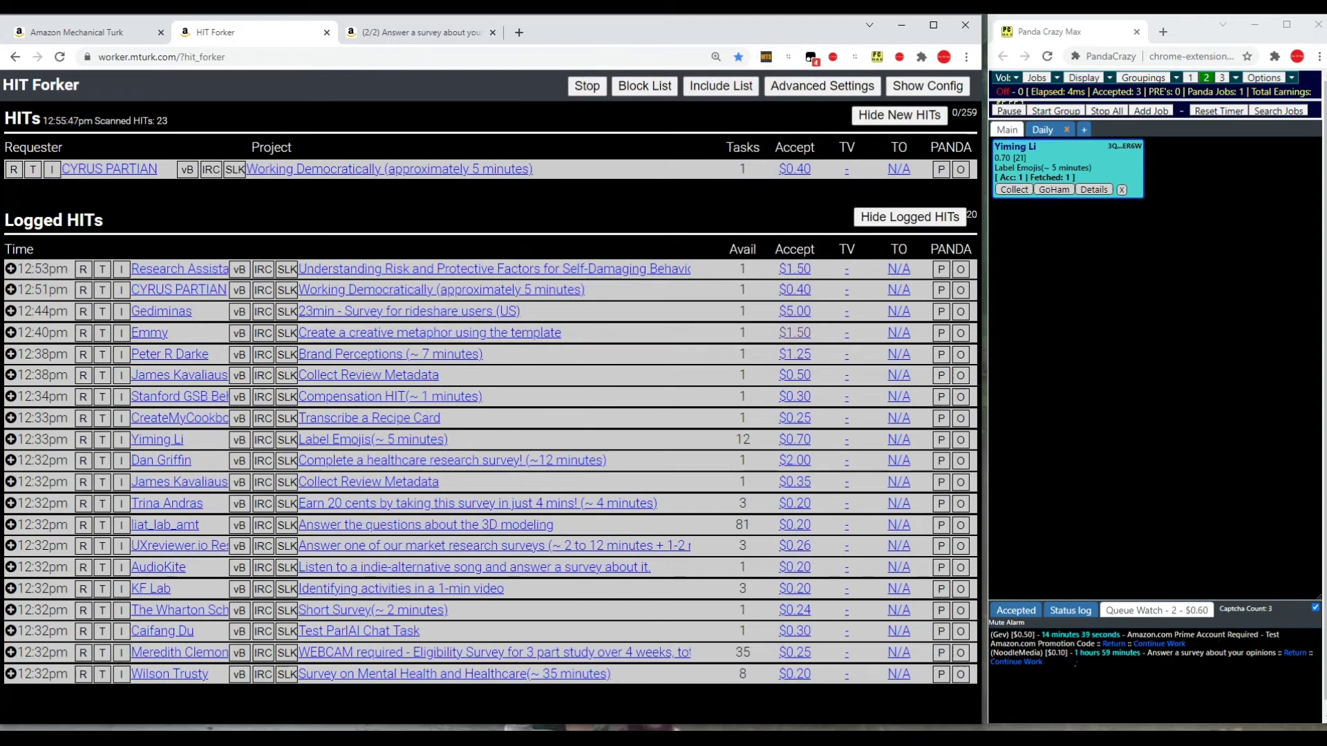
Return the promotion code and opinion survey HITs, close the survey tab, and open Otto Heavy.
click(1113, 643)
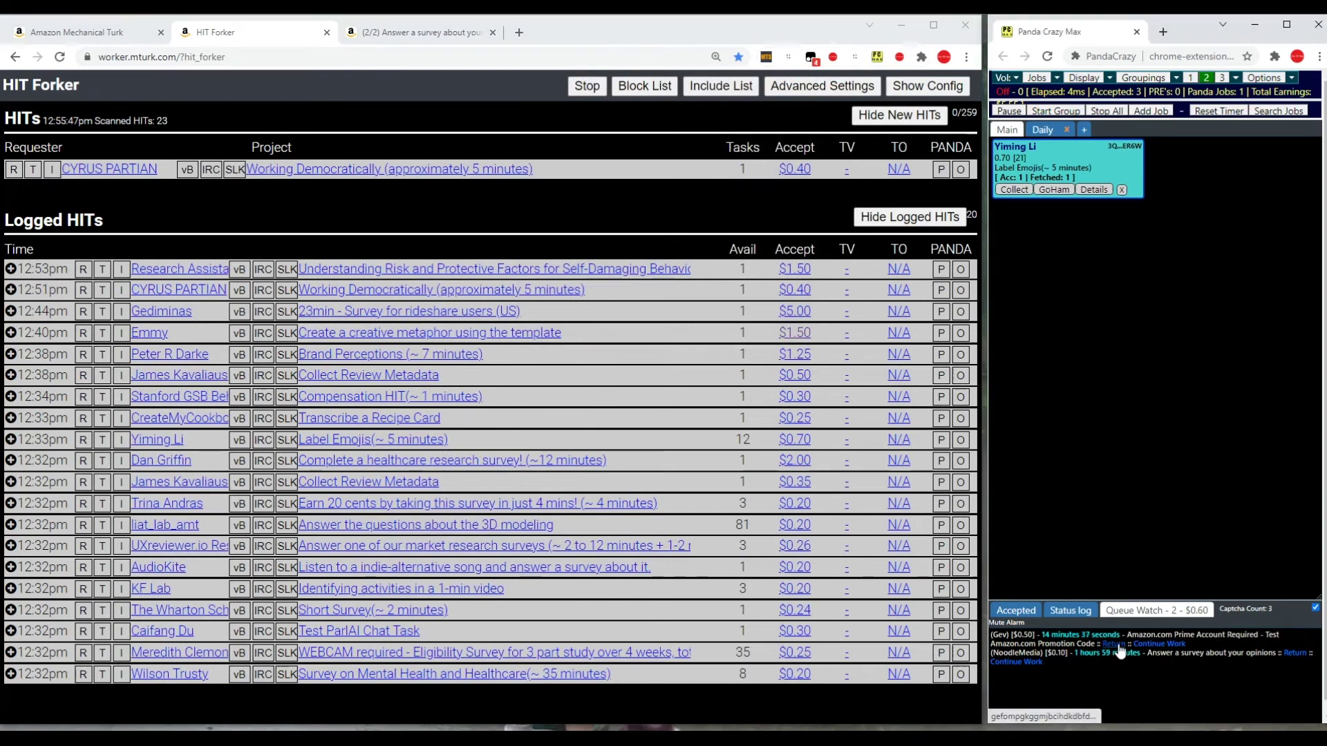
click(1145, 188)
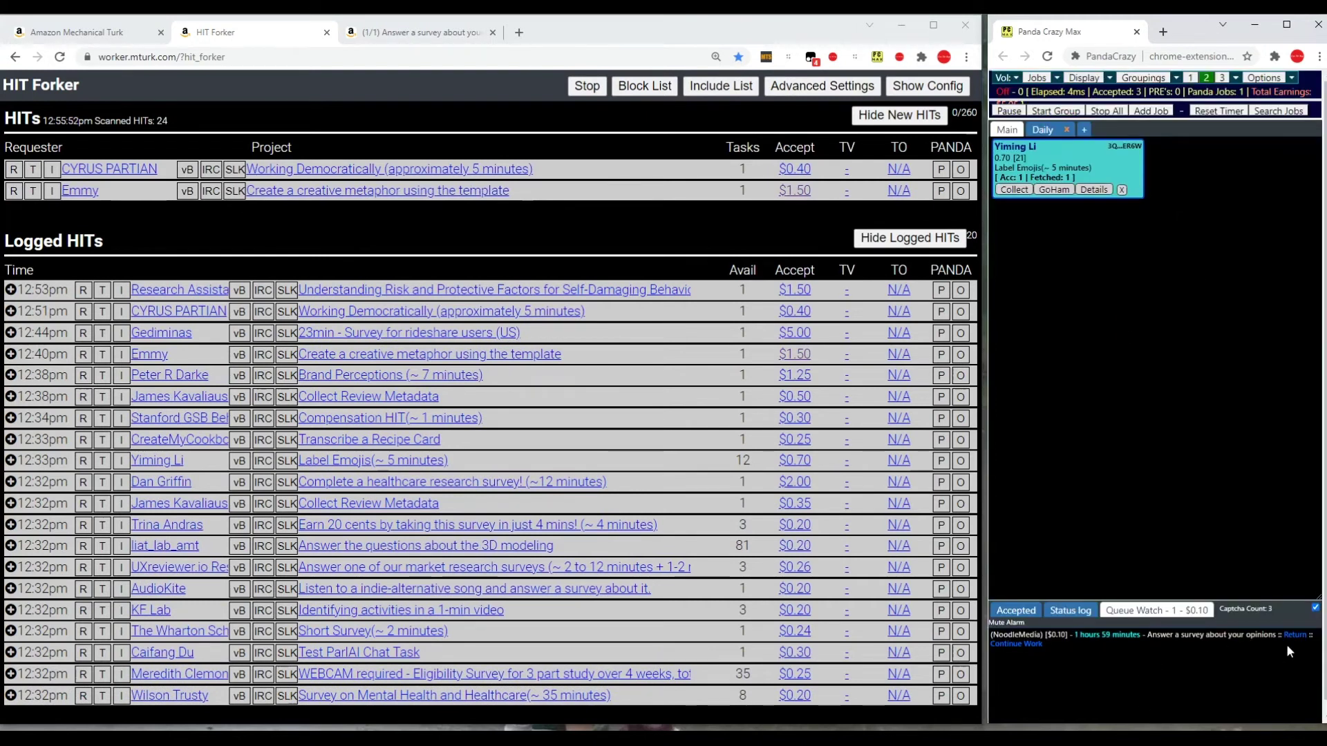
click(1302, 637)
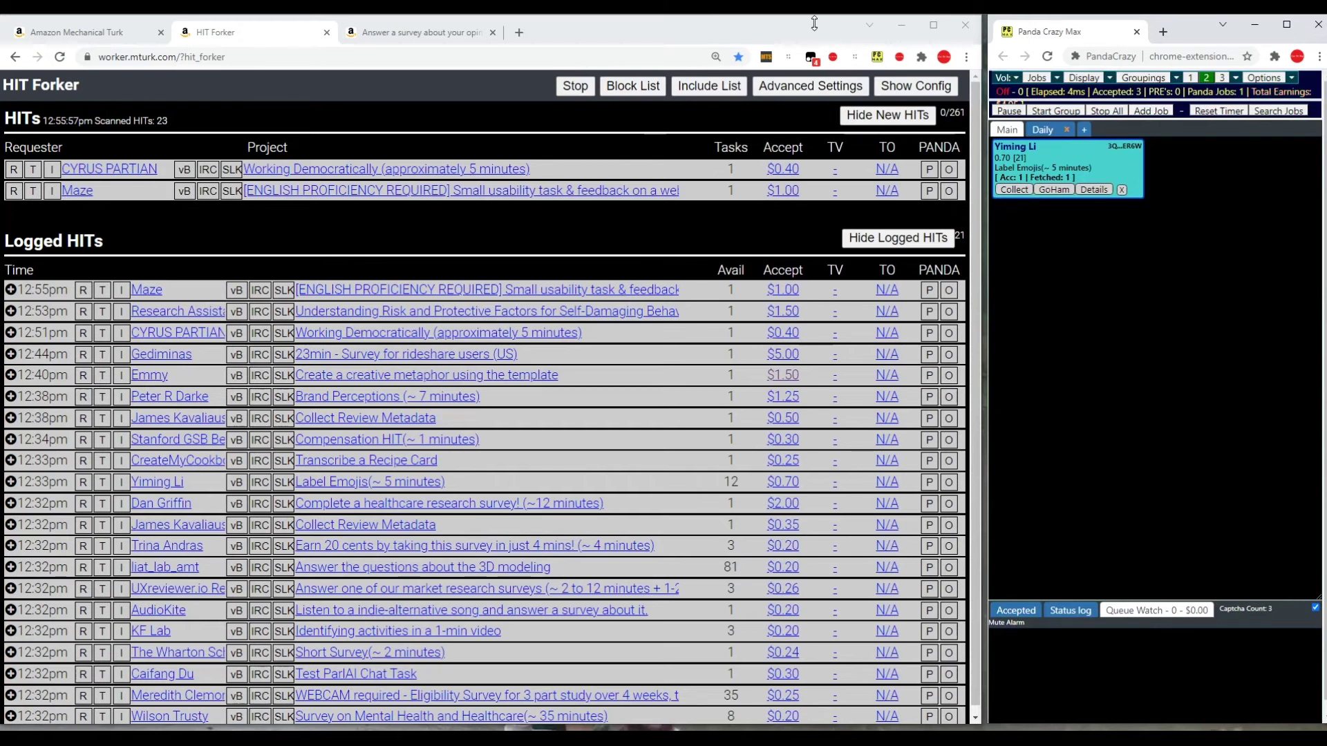
click(493, 33)
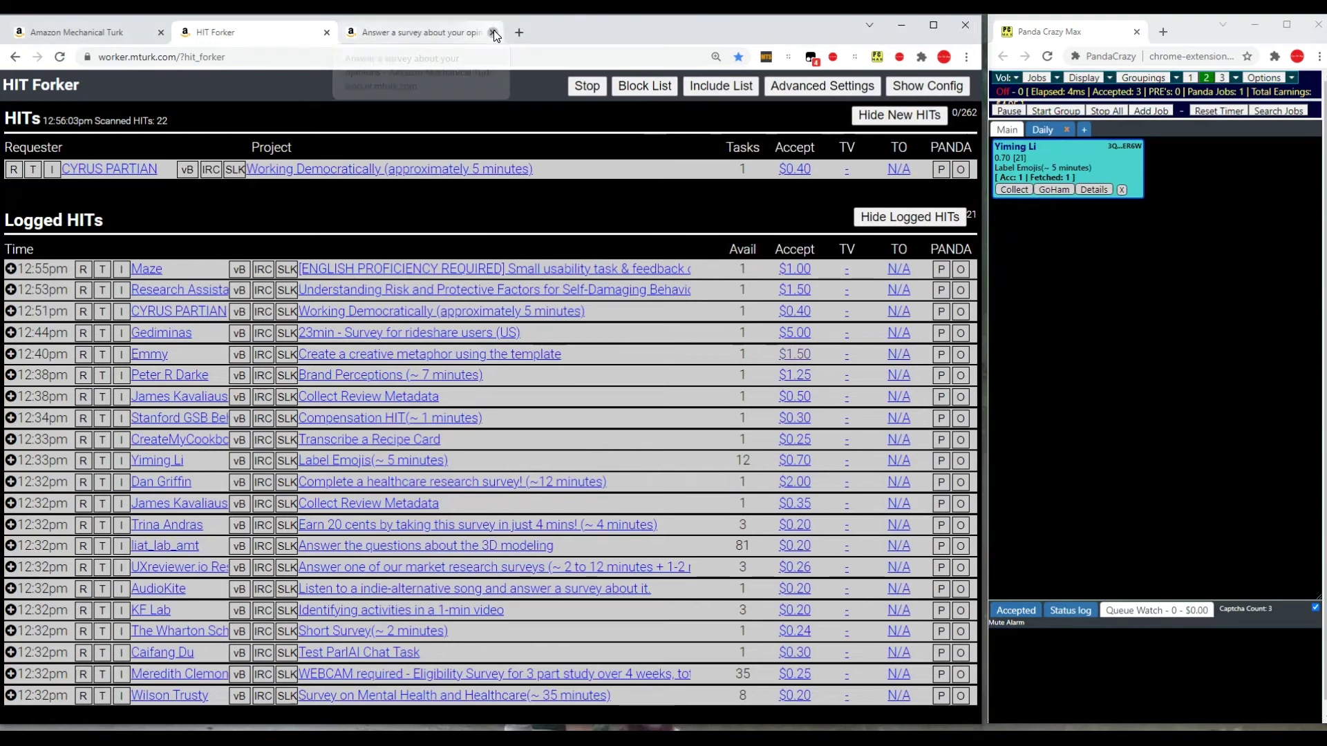
click(788, 57)
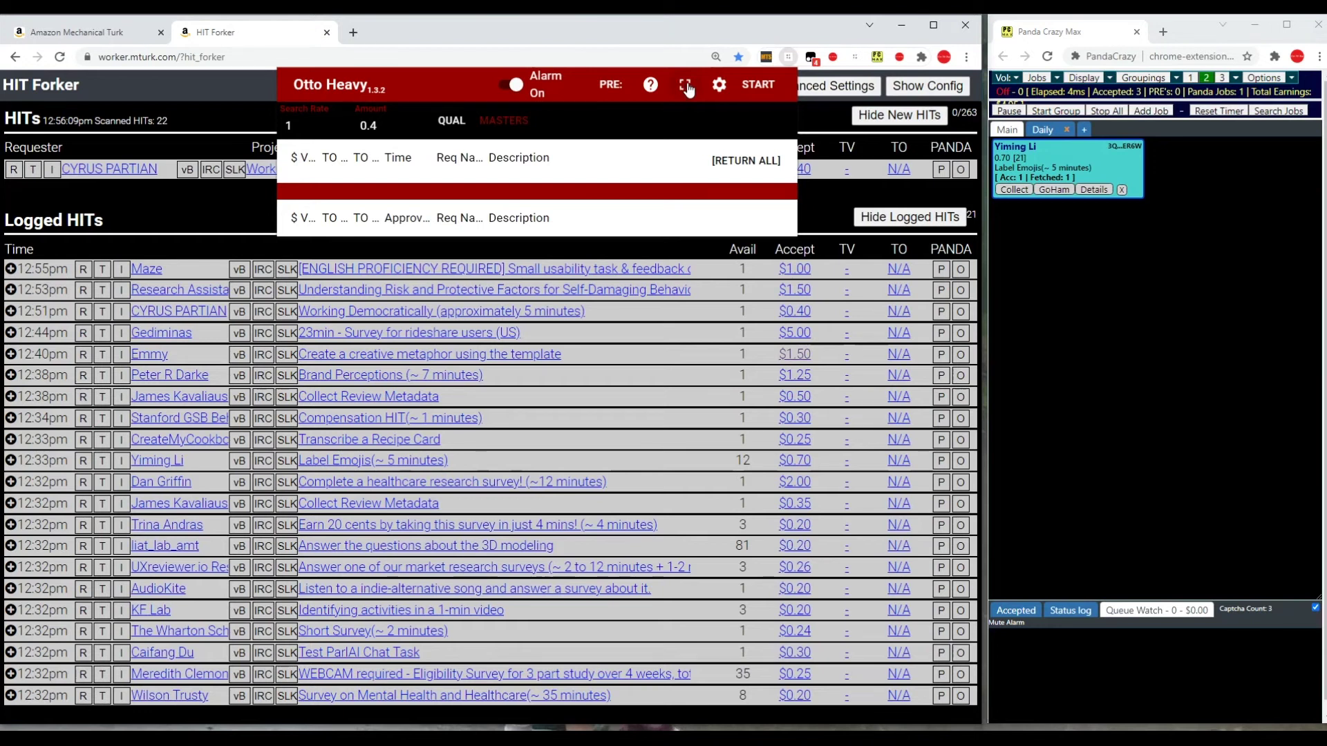
Expand Otto Heavy into its own tab, then view and close its settings page.
click(685, 86)
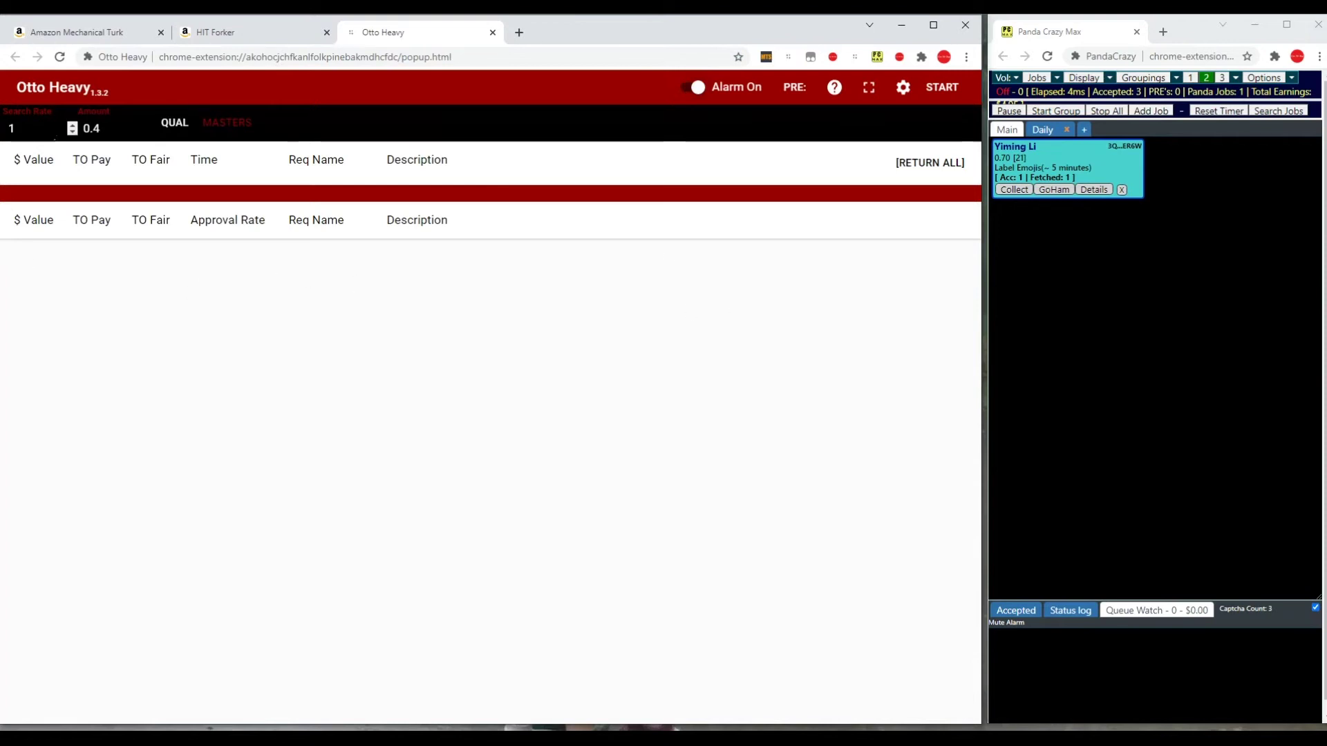
mouse_move(97, 135)
click(904, 88)
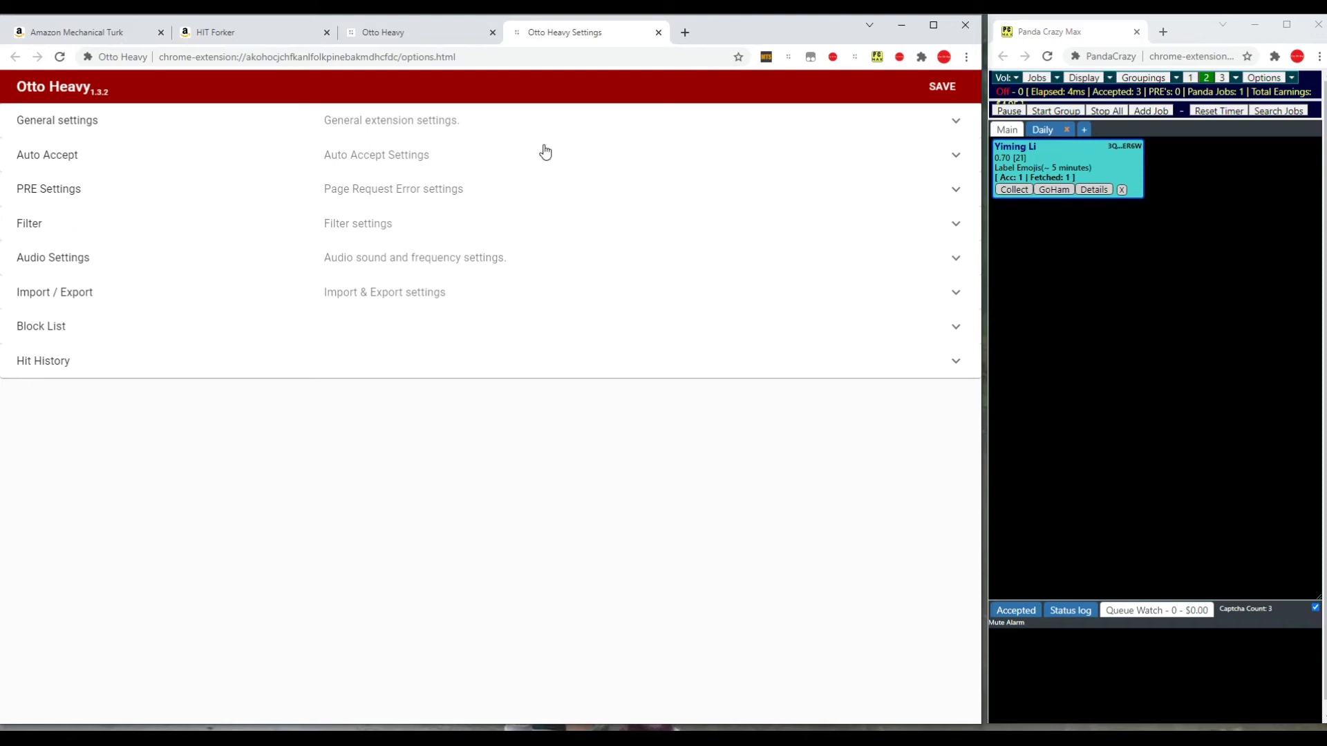
click(659, 33)
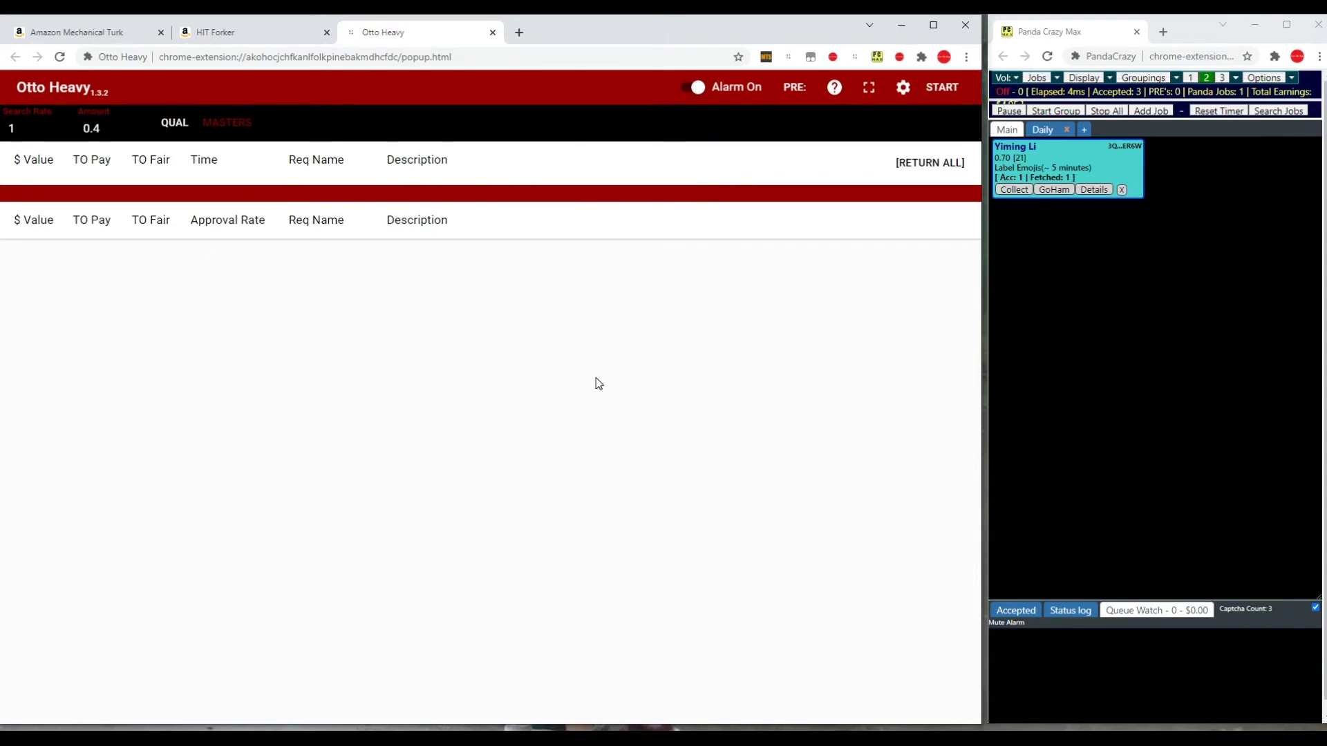
Lower Otto Heavy's amount threshold to 0.1, start catching, and open the caught Working Democratically HIT.
click(146, 132)
click(146, 131)
click(147, 132)
click(276, 127)
click(952, 95)
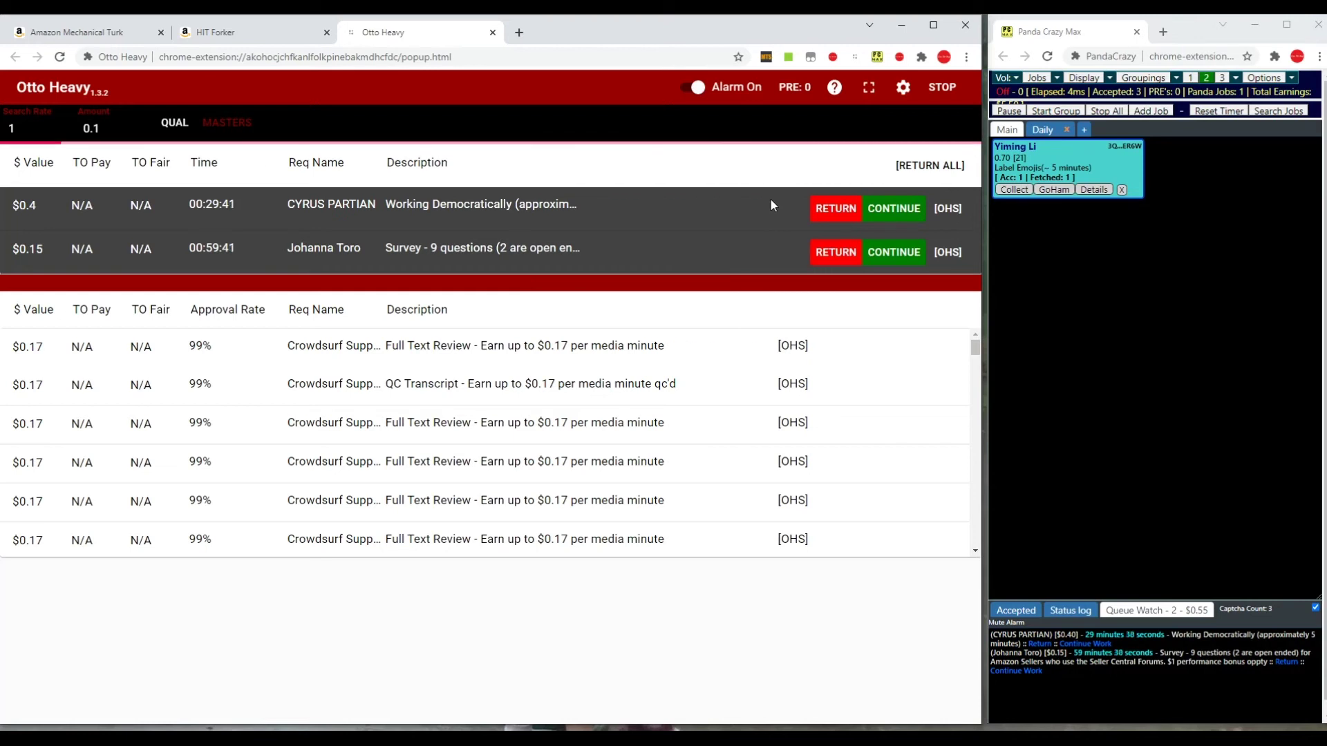
click(906, 215)
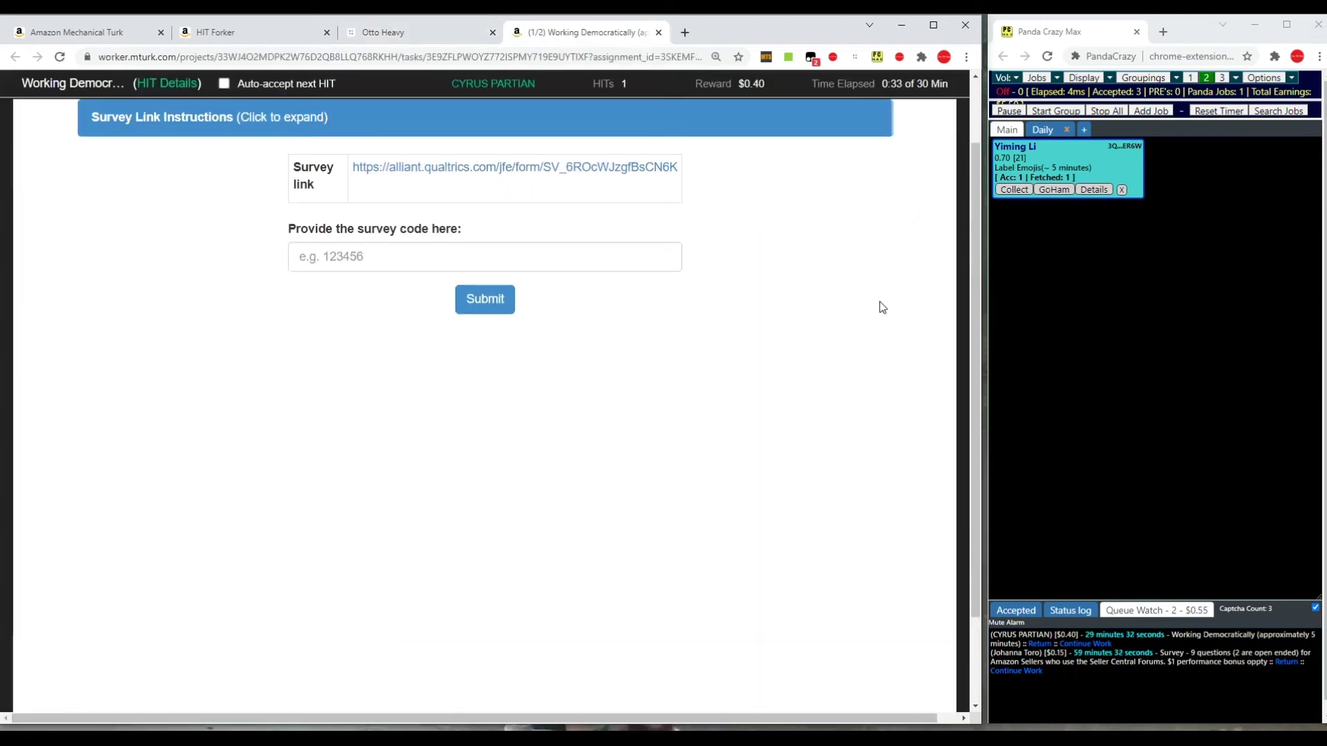
Close the Working Democratically HIT page with Ctrl+W to return to Otto Heavy's found HITs.
key(ctrl+w)
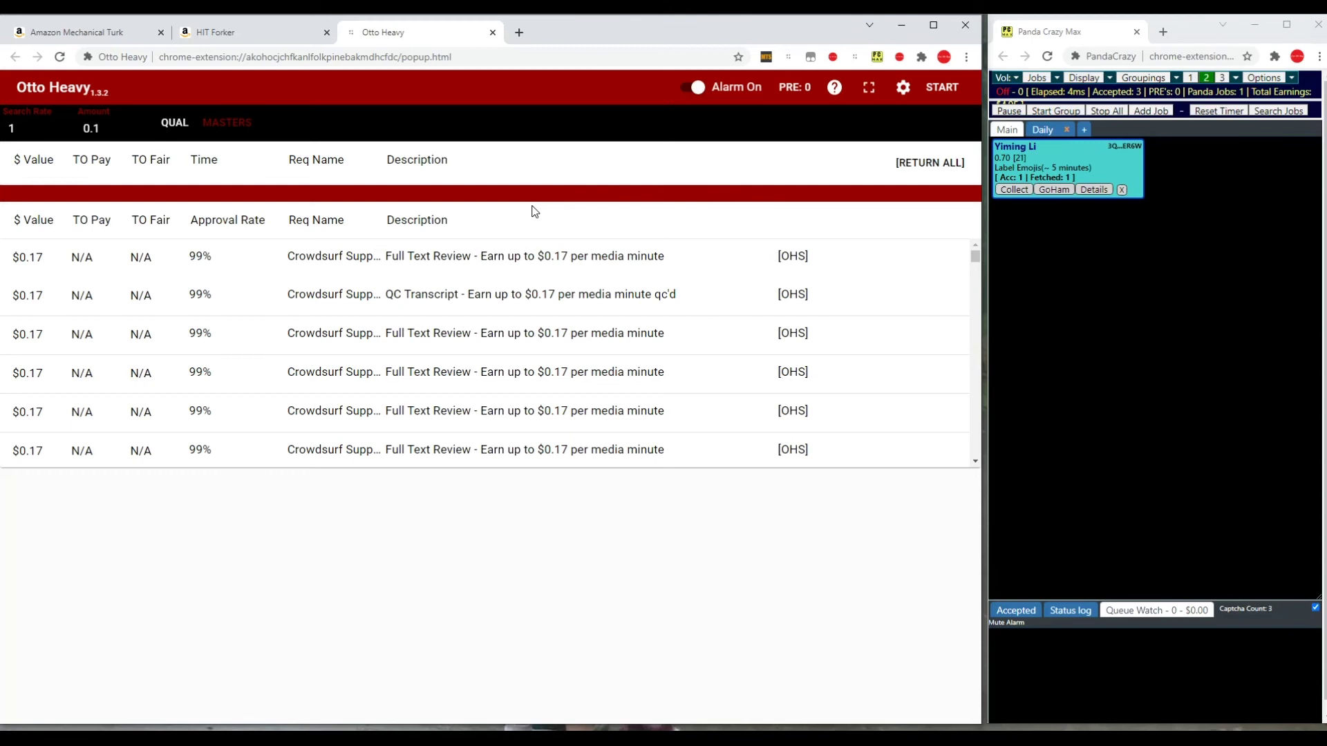
Switch to HIT Forker, showing the $0.40 Working Democratically HIT above the logged HITs.
click(260, 35)
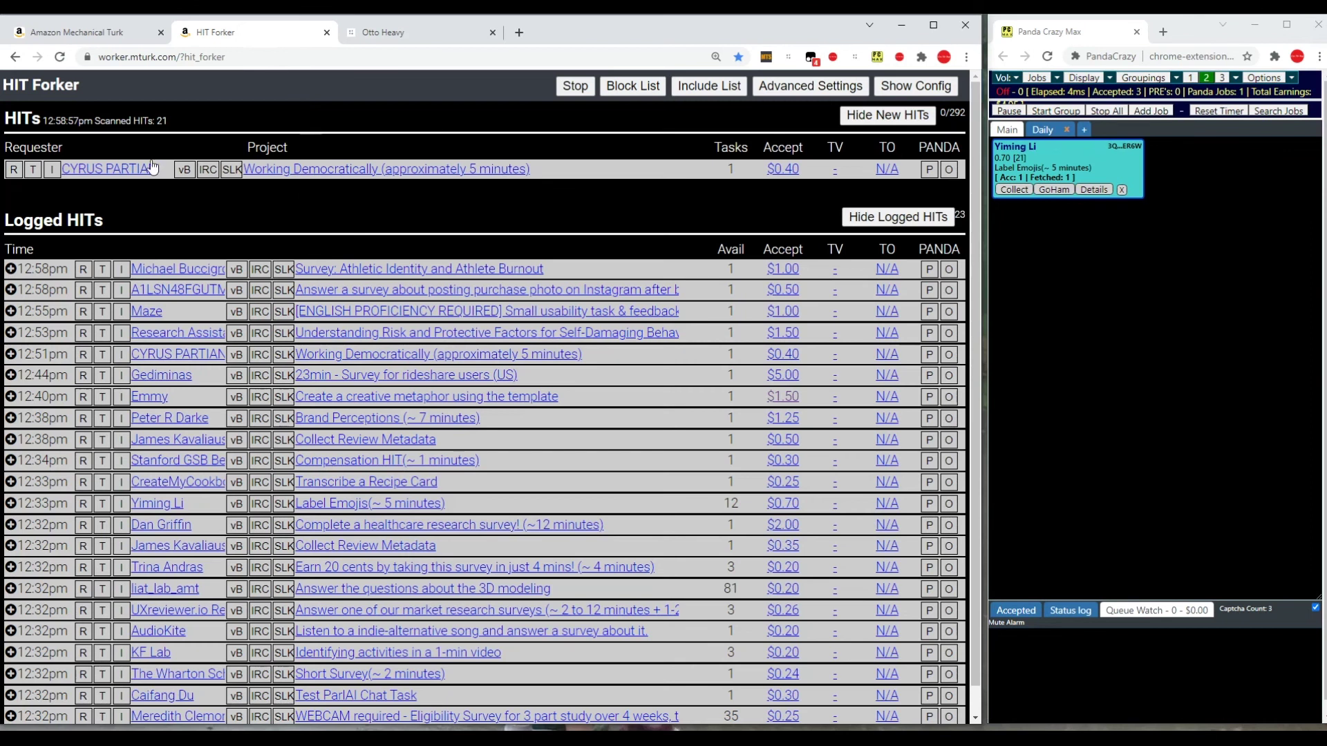